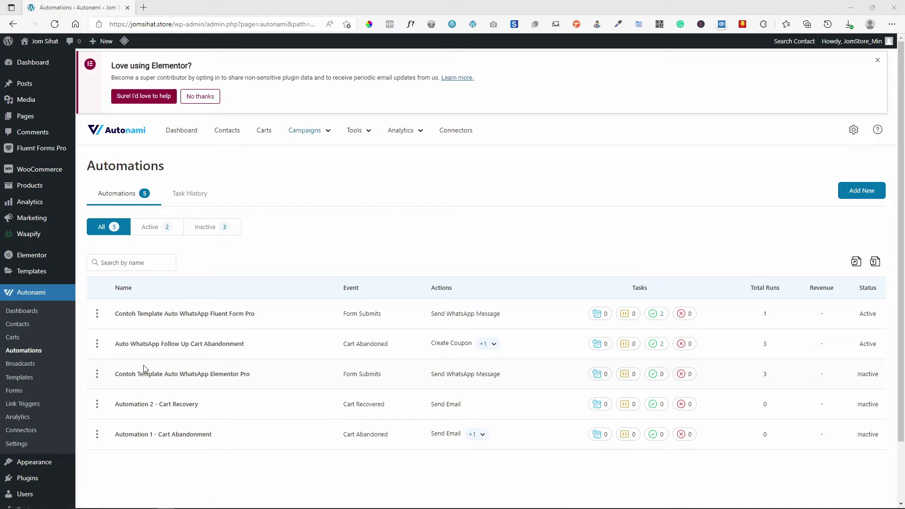
Open the Auto WhatsApp Follow Up Cart Abandonment automation in a separate browser tab
{"action": "right_click", "coordinate": [142, 374]}
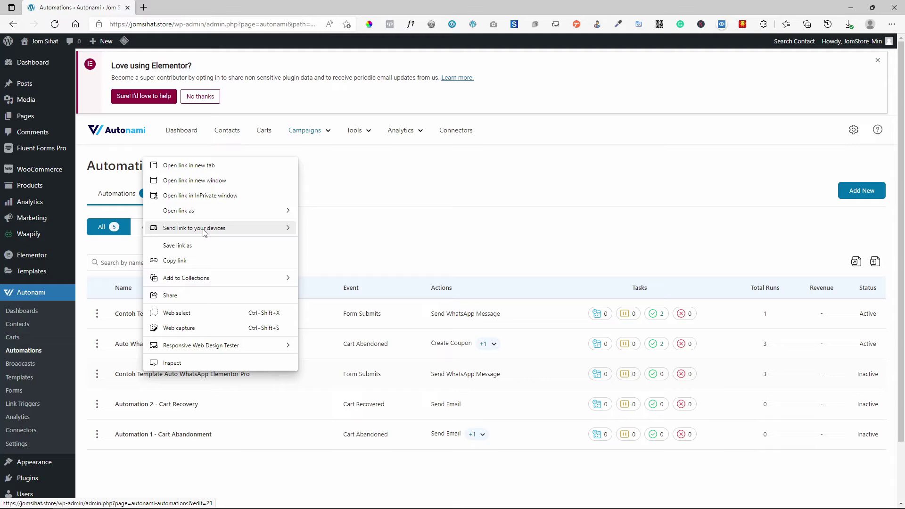
{"action": "left_click", "coordinate": [202, 167]}
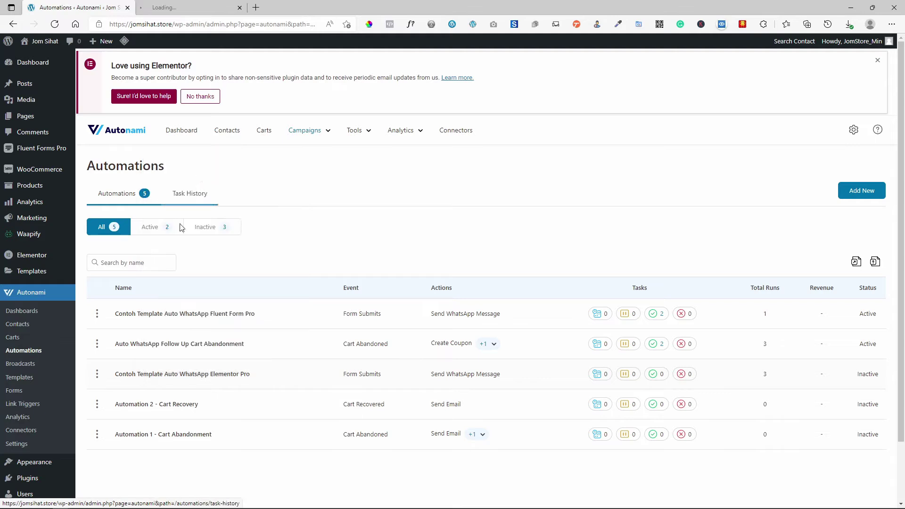
Review the Autonami cart tracking settings, including the wait period, and save them
{"action": "left_click", "coordinate": [23, 447]}
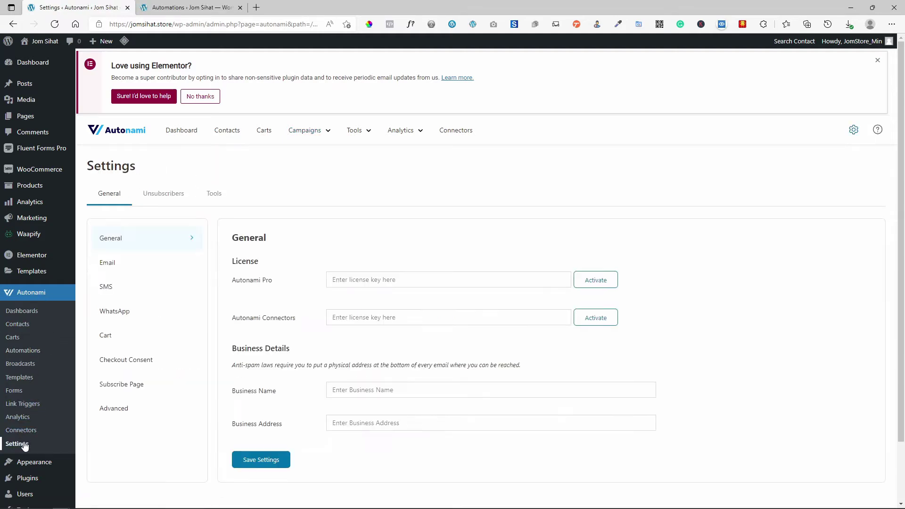
{"action": "left_click", "coordinate": [113, 340]}
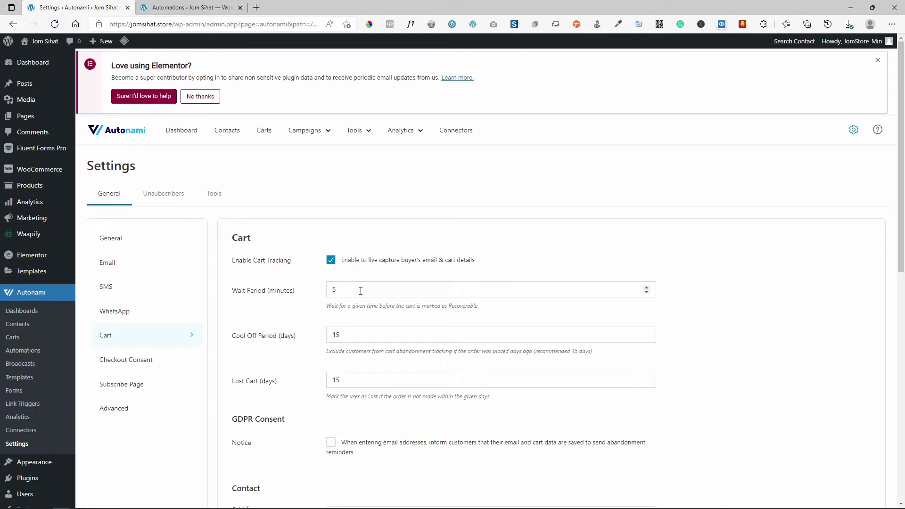
{"action": "left_click_drag", "start_coordinate": [478, 306], "coordinate": [448, 308]}
{"action": "left_click", "coordinate": [552, 268]}
{"action": "scroll", "coordinate": [357, 406], "scroll_direction": "down", "scroll_amount": 2}
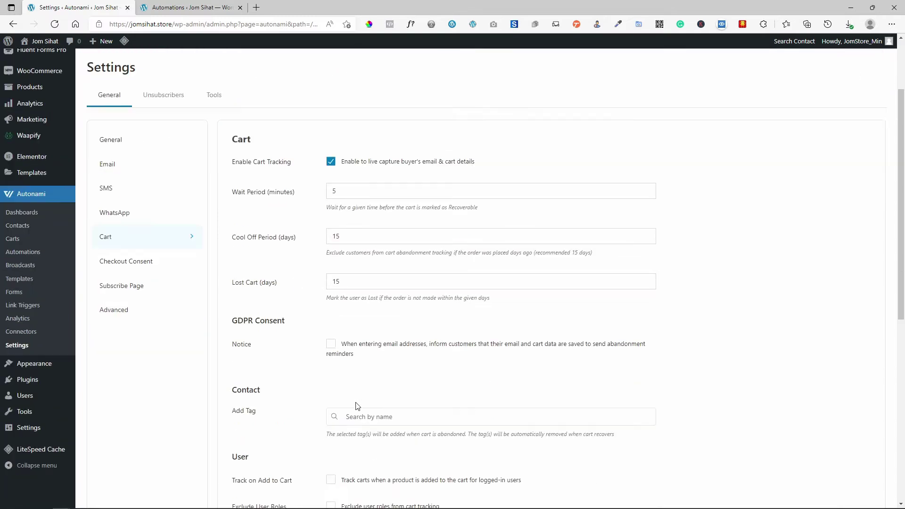
{"action": "scroll", "coordinate": [358, 406], "scroll_direction": "down", "scroll_amount": 8}
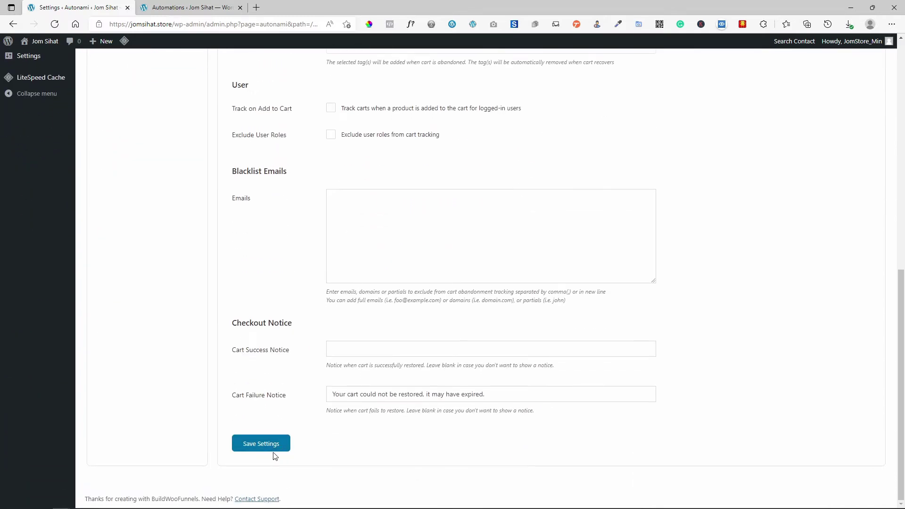
{"action": "left_click", "coordinate": [266, 447]}
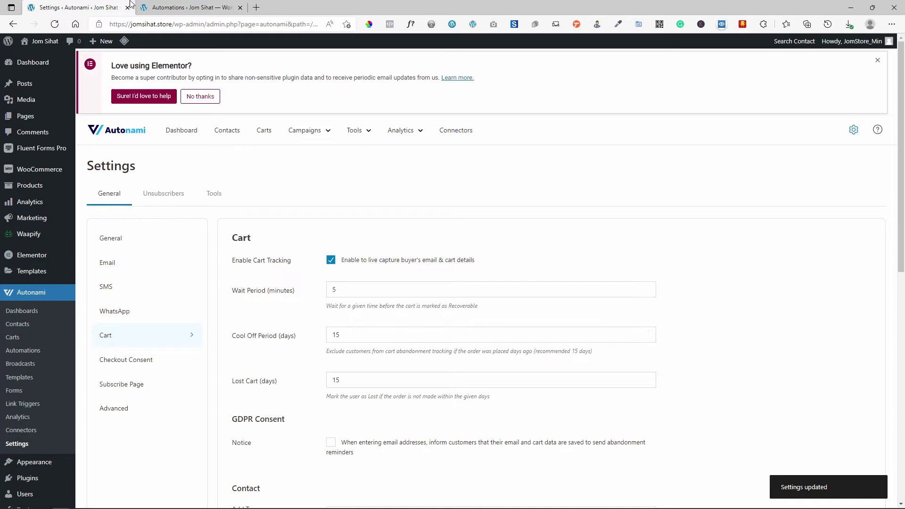
Go to the Auto WhatsApp Follow Up Cart Abandonment workflow and inspect its Cart Abandoned trigger
{"action": "left_click", "coordinate": [24, 351]}
{"action": "left_click", "coordinate": [206, 12]}
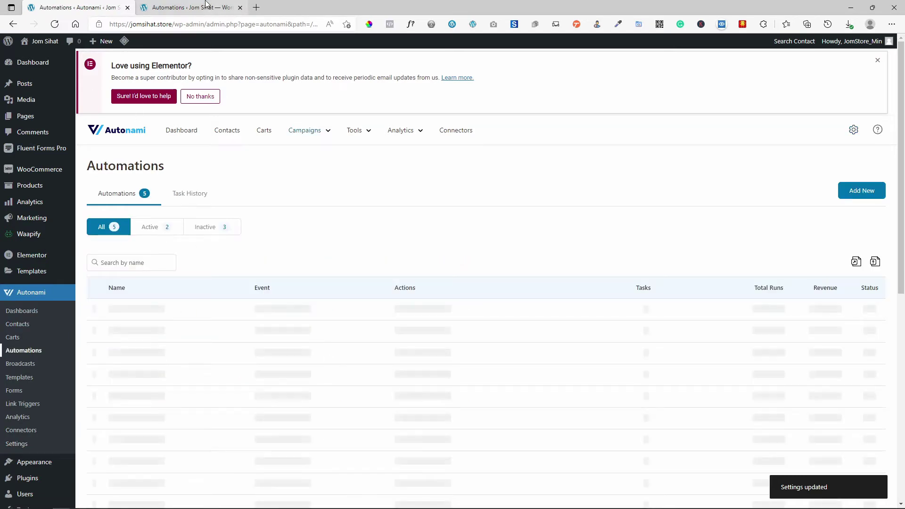
{"action": "left_click", "coordinate": [240, 8]}
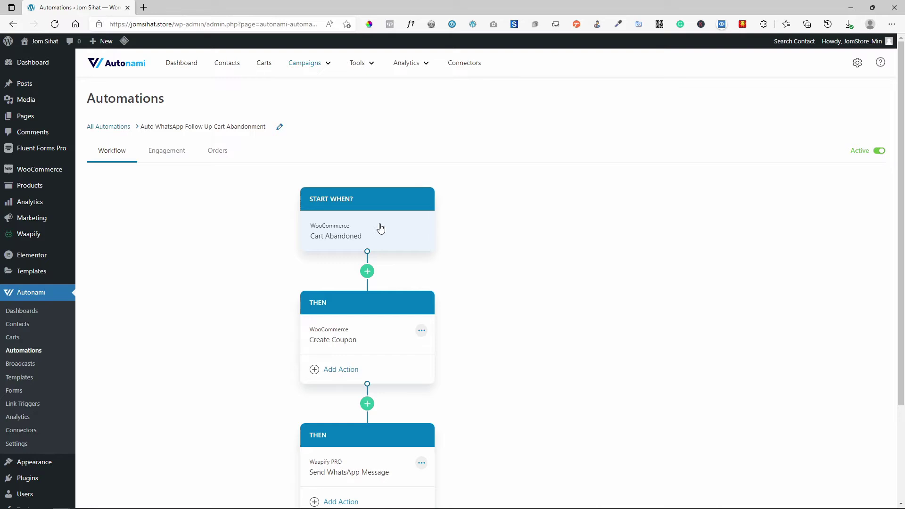
{"action": "left_click", "coordinate": [381, 229]}
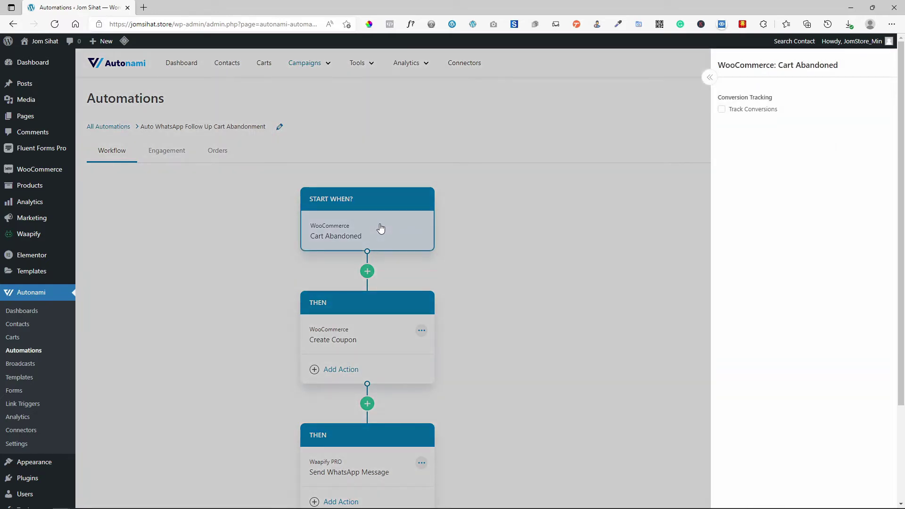
{"action": "left_click", "coordinate": [498, 215]}
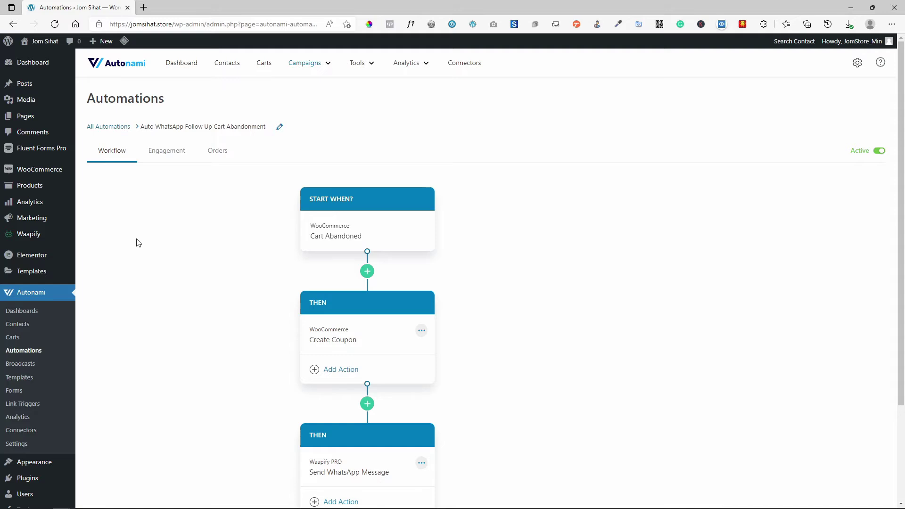
Create a new automation named "auto followup", working from the automations list in a separate browser tab
{"action": "right_click", "coordinate": [22, 350]}
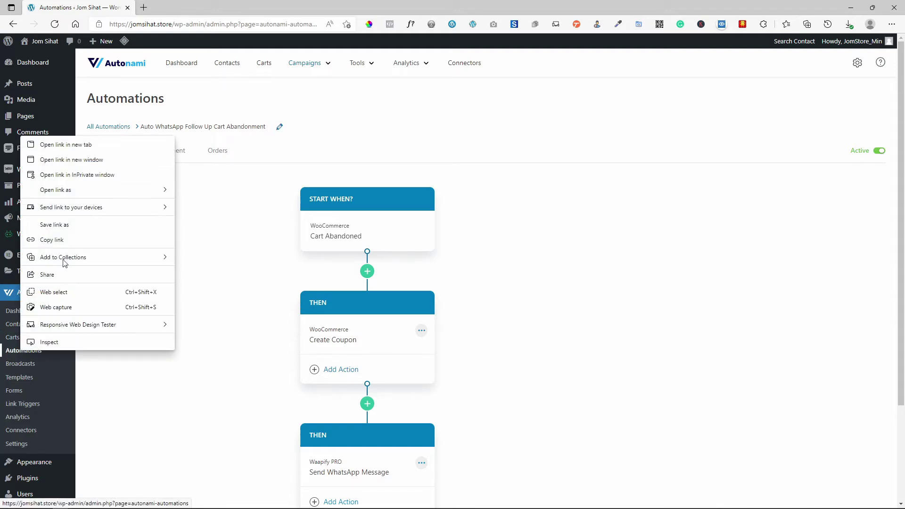
{"action": "left_click", "coordinate": [59, 145]}
{"action": "key", "text": "ctrl+Tab"}
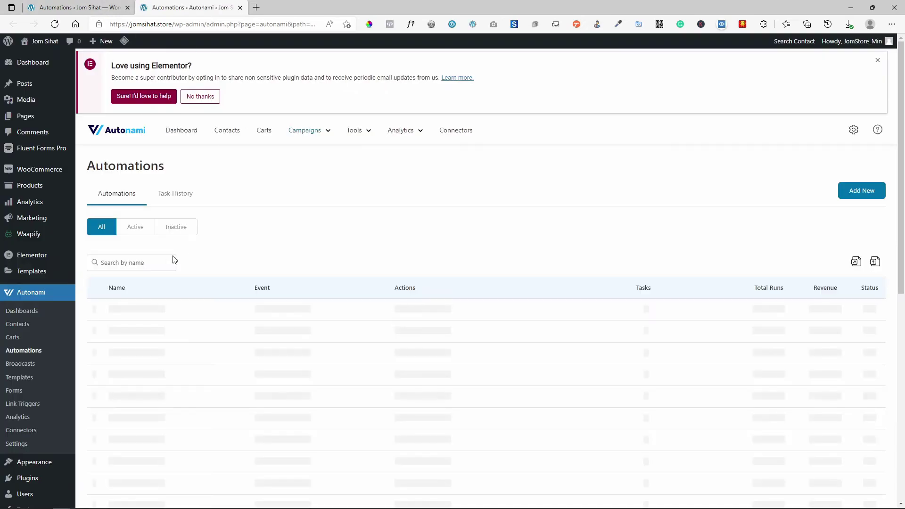
{"action": "left_click", "coordinate": [851, 194]}
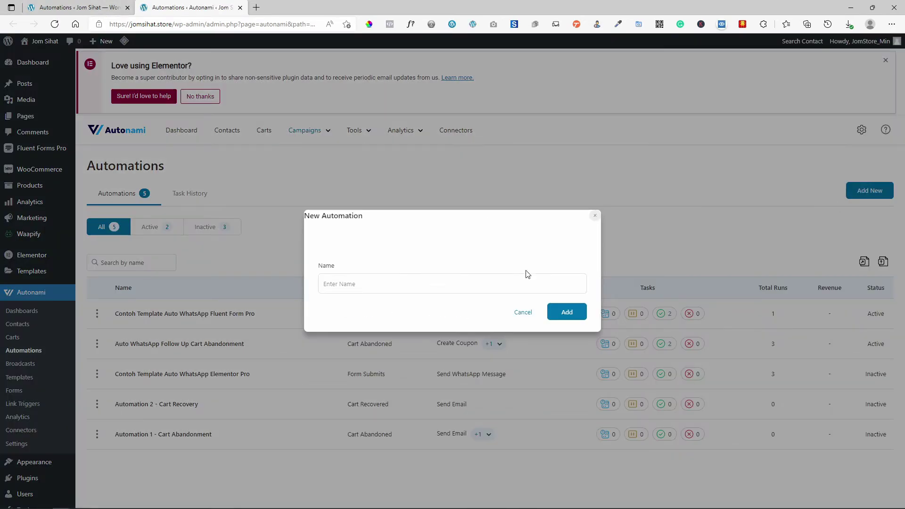
{"action": "left_click", "coordinate": [521, 283]}
{"action": "type", "text": "auto followup"}
{"action": "left_click", "coordinate": [567, 312]}
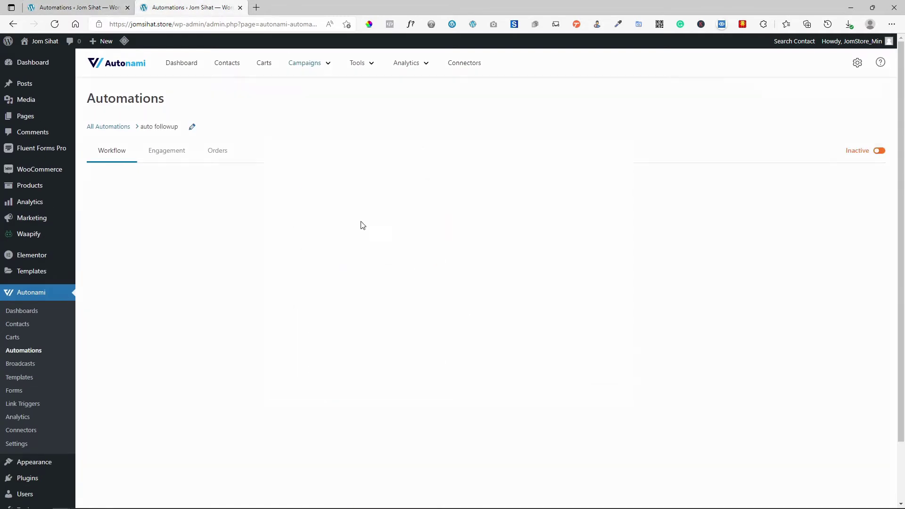
Set the WooCommerce Cart Abandoned event as the automation's trigger and add an action block below it
{"action": "left_click", "coordinate": [362, 225]}
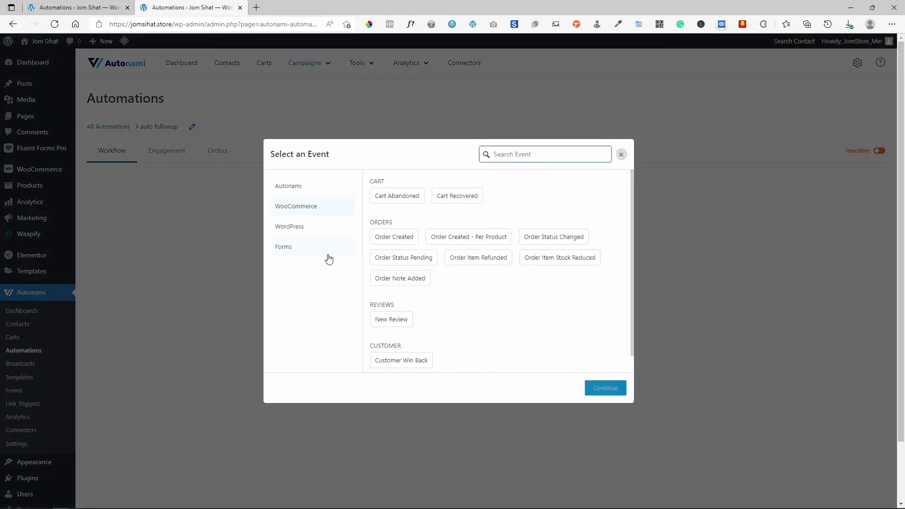
{"action": "left_click", "coordinate": [393, 203]}
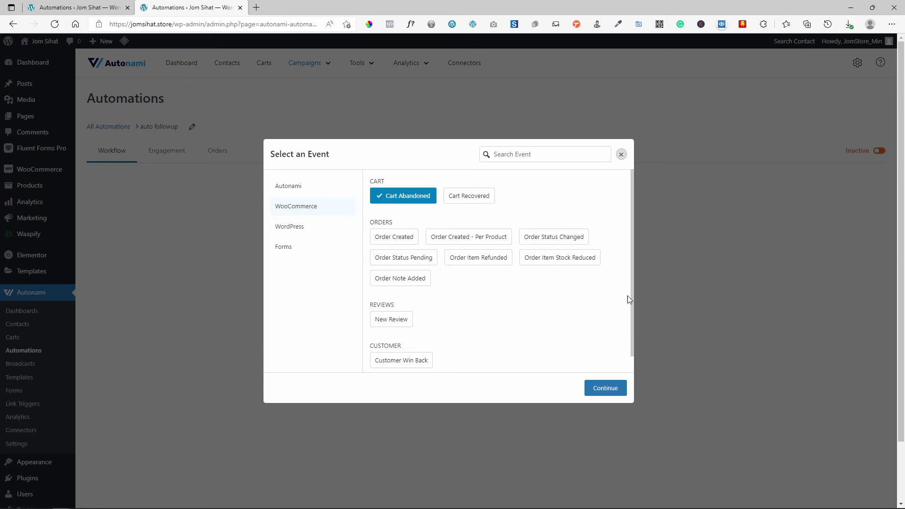
{"action": "left_click", "coordinate": [610, 389]}
{"action": "left_click", "coordinate": [367, 271]}
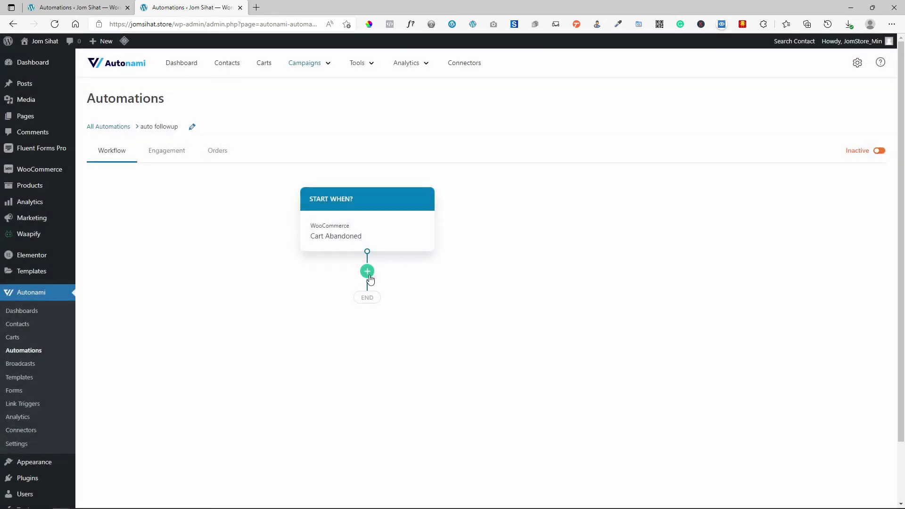
{"action": "left_click", "coordinate": [453, 310]}
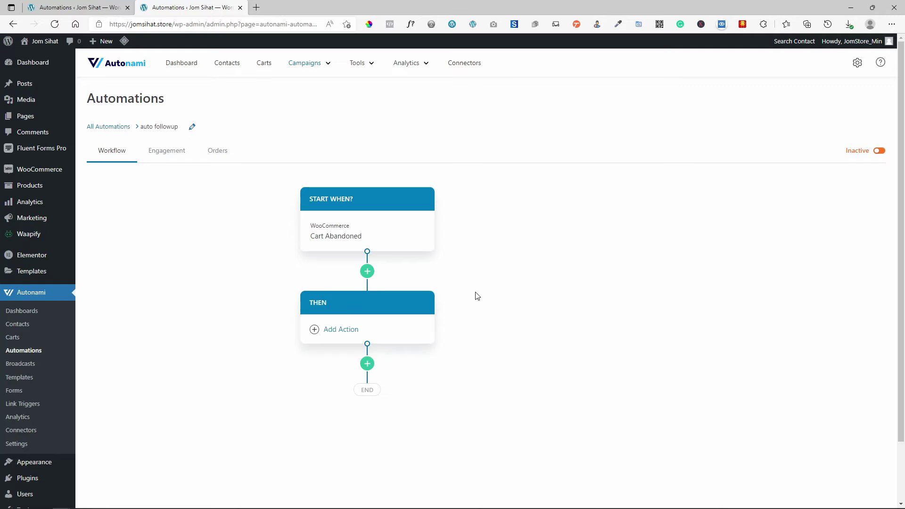
Browse the available action categories and add the WooCommerce Create Coupon action to the block below the trigger
{"action": "left_click", "coordinate": [332, 327]}
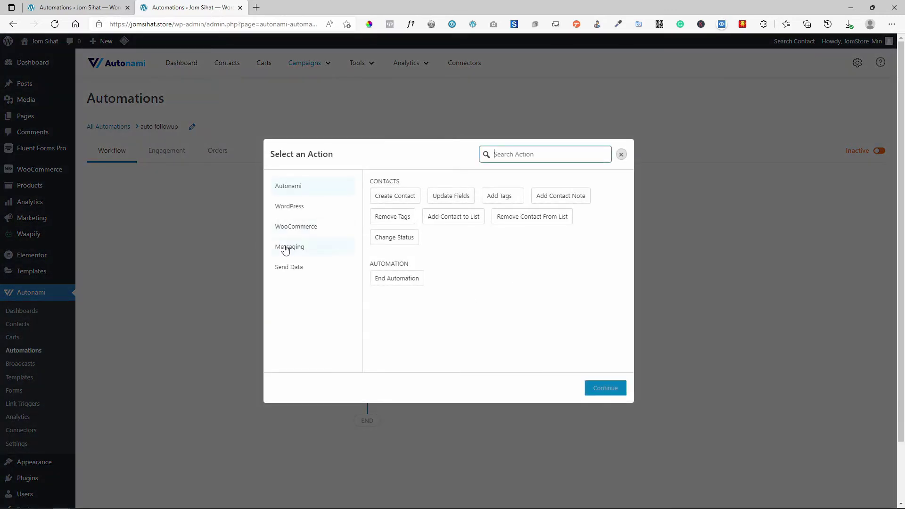
{"action": "left_click", "coordinate": [299, 206]}
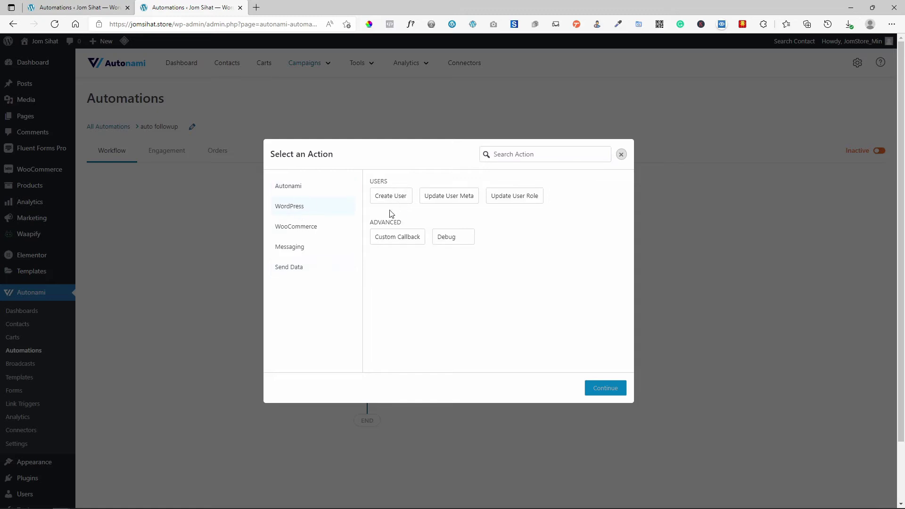
{"action": "left_click", "coordinate": [279, 191]}
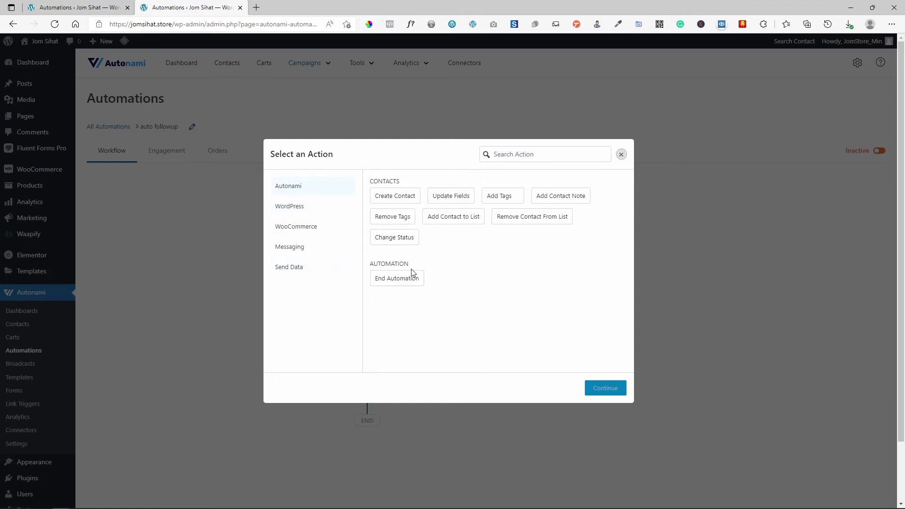
{"action": "left_click", "coordinate": [291, 245]}
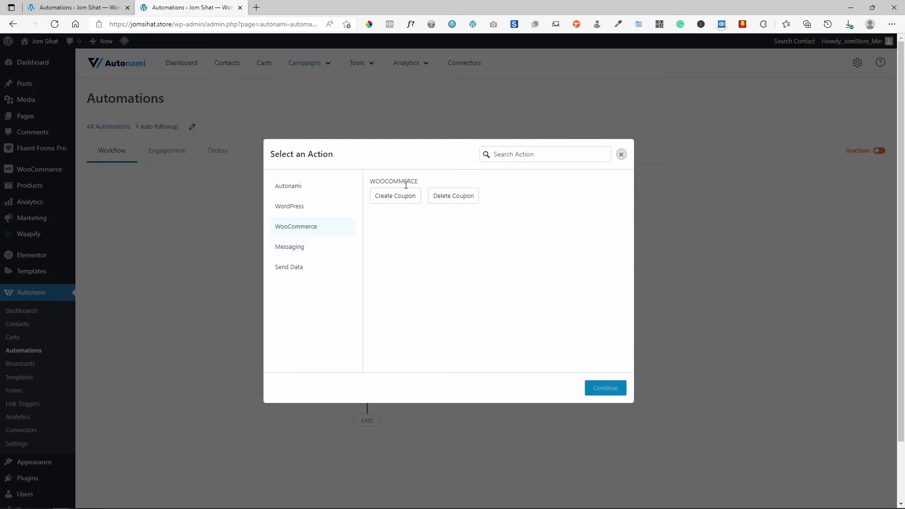
{"action": "left_click", "coordinate": [400, 198]}
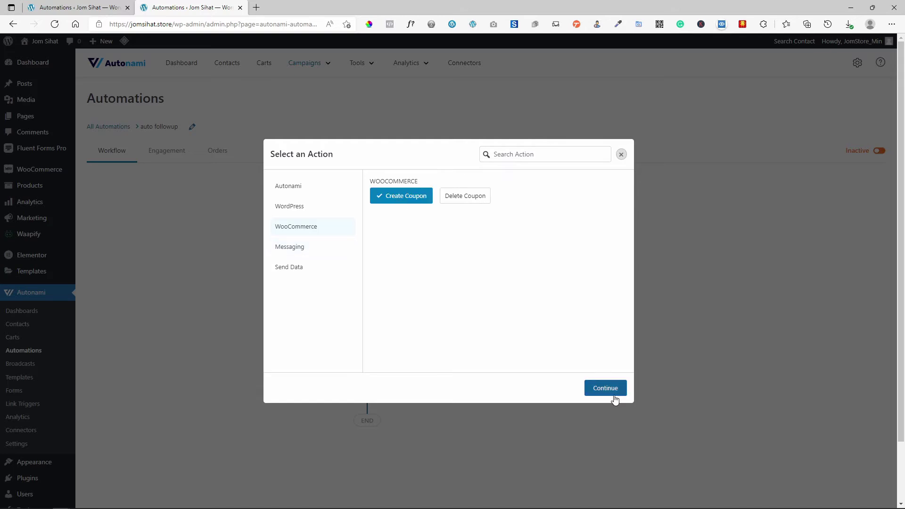
{"action": "left_click", "coordinate": [606, 388]}
Choose the Raya20 coupon for the Create Coupon action and check its new coupon code field
{"action": "left_click", "coordinate": [770, 104]}
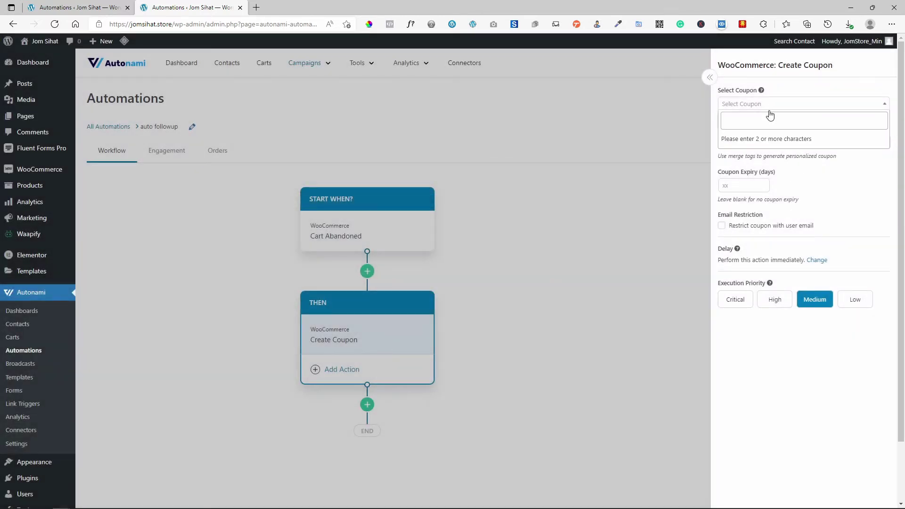
{"action": "type", "text": "ray"}
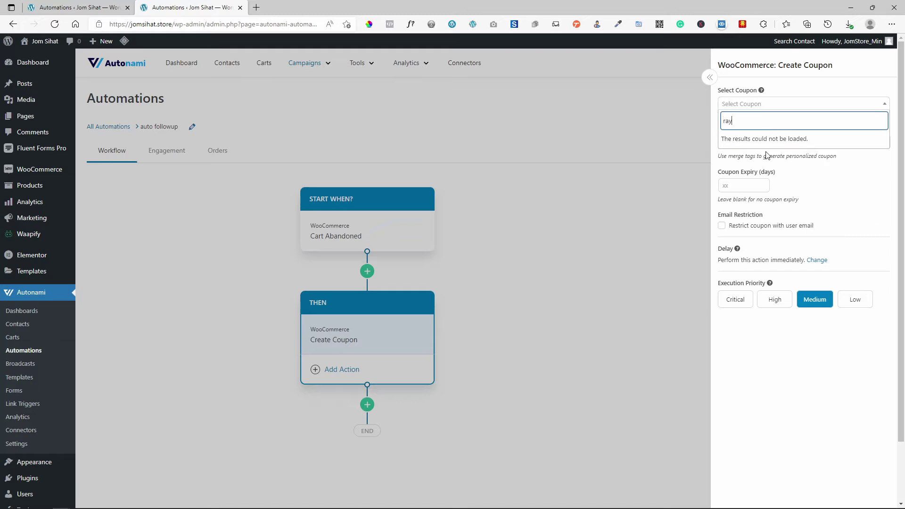
{"action": "left_click", "coordinate": [753, 138]}
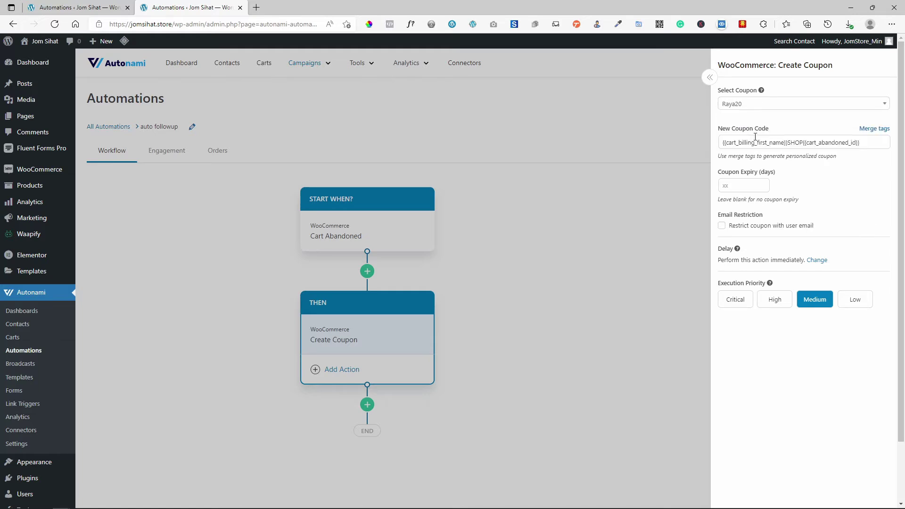
{"action": "mouse_move", "coordinate": [40, 169]}
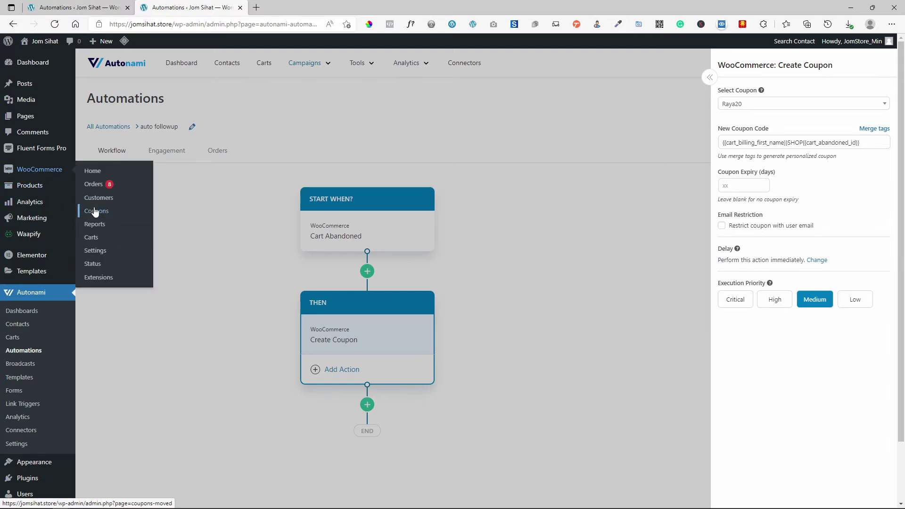
{"action": "left_click", "coordinate": [801, 142]}
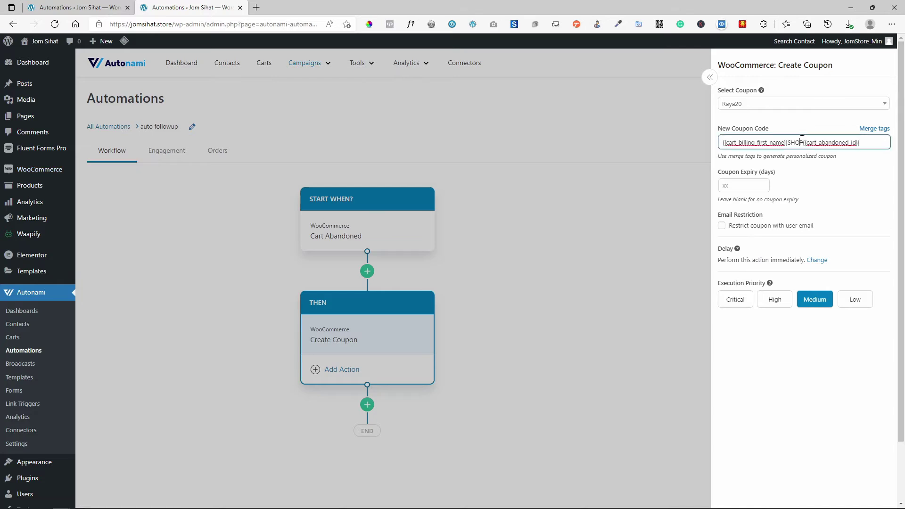
{"action": "left_click", "coordinate": [501, 288]}
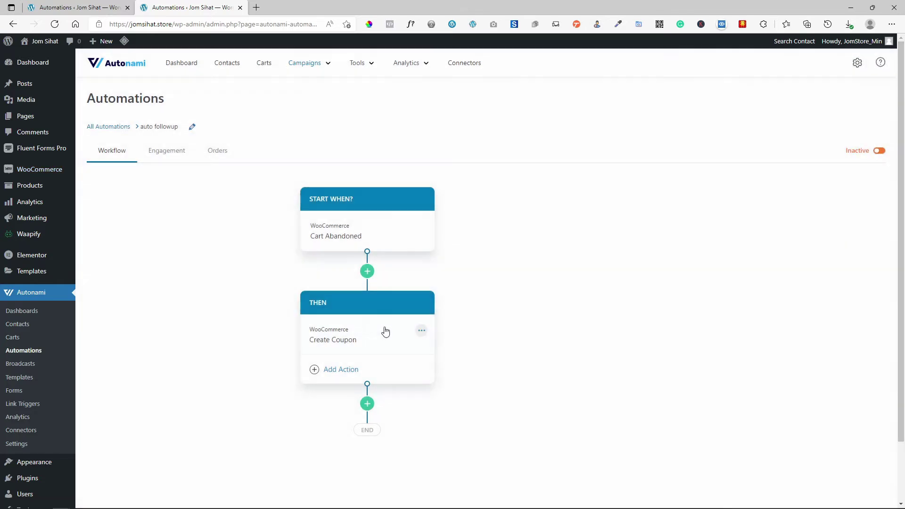
Remove the Create Coupon action from the workflow
{"action": "left_click", "coordinate": [419, 333]}
{"action": "left_click", "coordinate": [463, 358]}
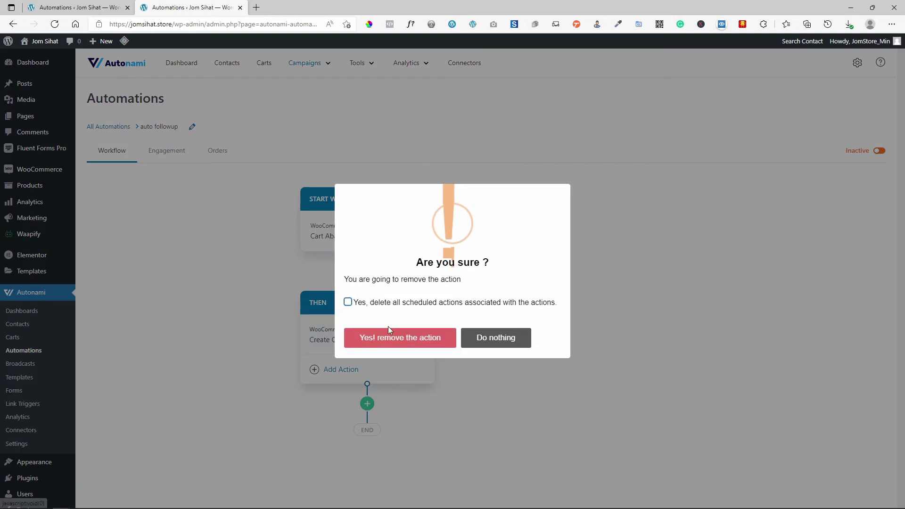
{"action": "left_click", "coordinate": [427, 337]}
Add the Waapify PRO Send WhatsApp Message action to the block and check its recipient field
{"action": "left_click", "coordinate": [341, 329]}
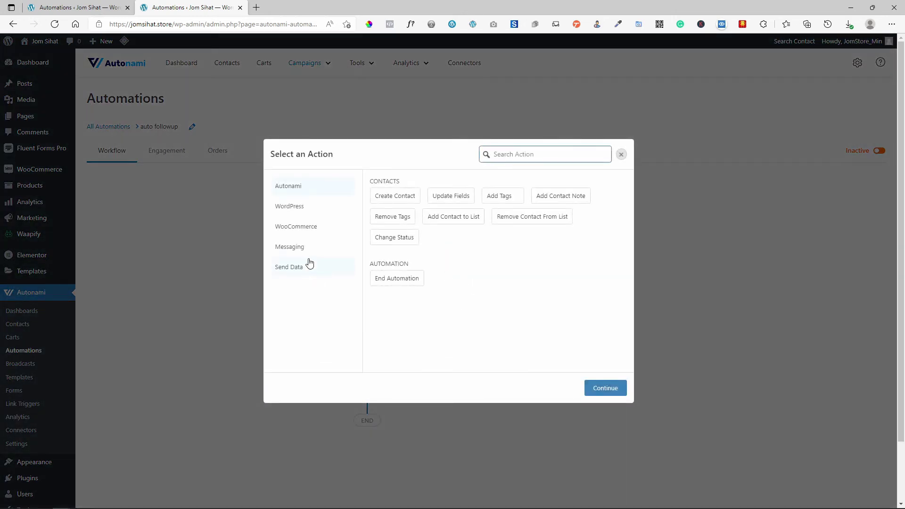
{"action": "left_click", "coordinate": [309, 252]}
{"action": "left_click", "coordinate": [407, 240]}
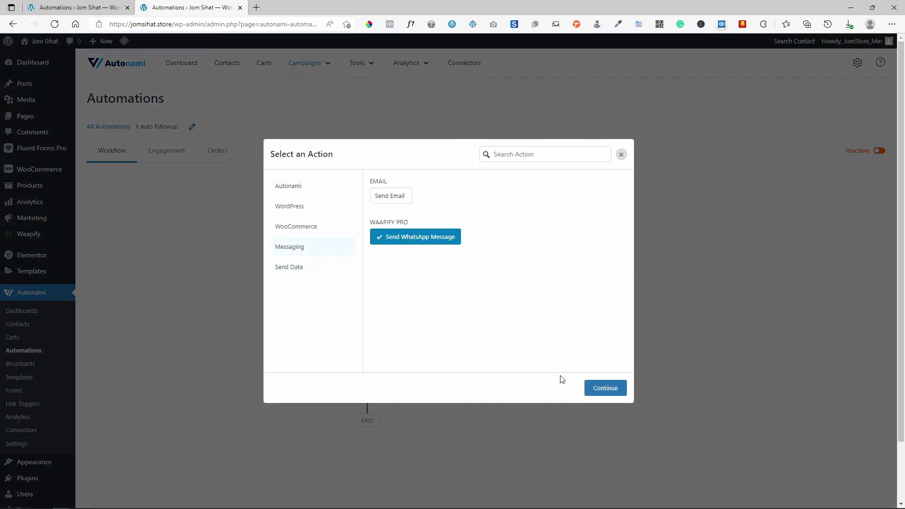
{"action": "left_click", "coordinate": [588, 388]}
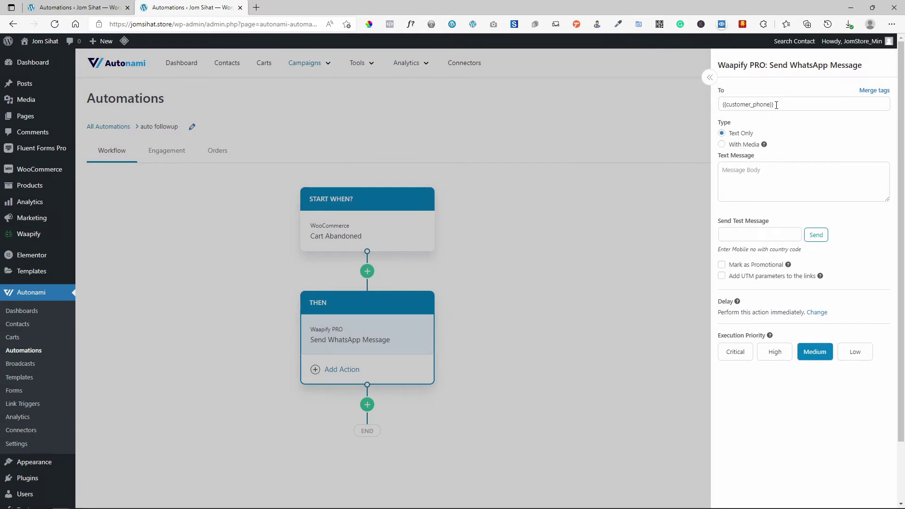
{"action": "left_click", "coordinate": [784, 103]}
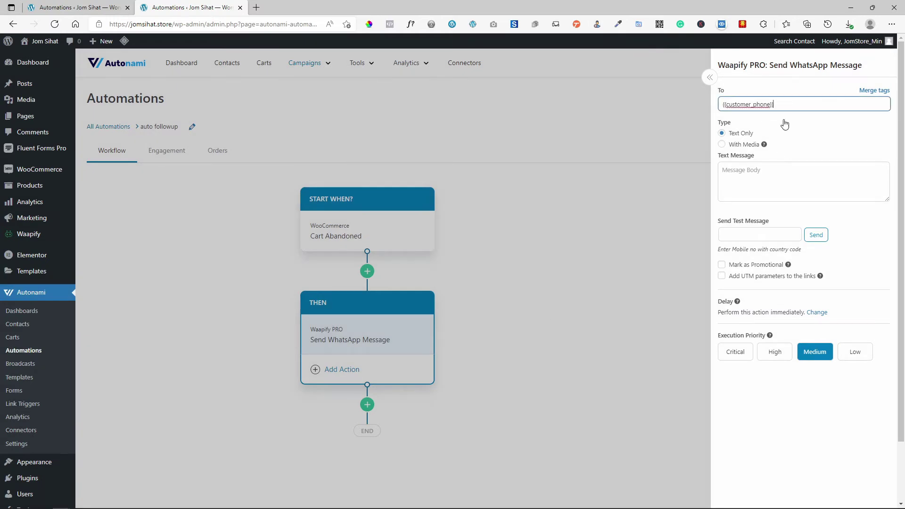
Try the With Media message type, check its media URL field, and return the message type to Text Only
{"action": "left_click", "coordinate": [750, 146]}
{"action": "left_click", "coordinate": [722, 144]}
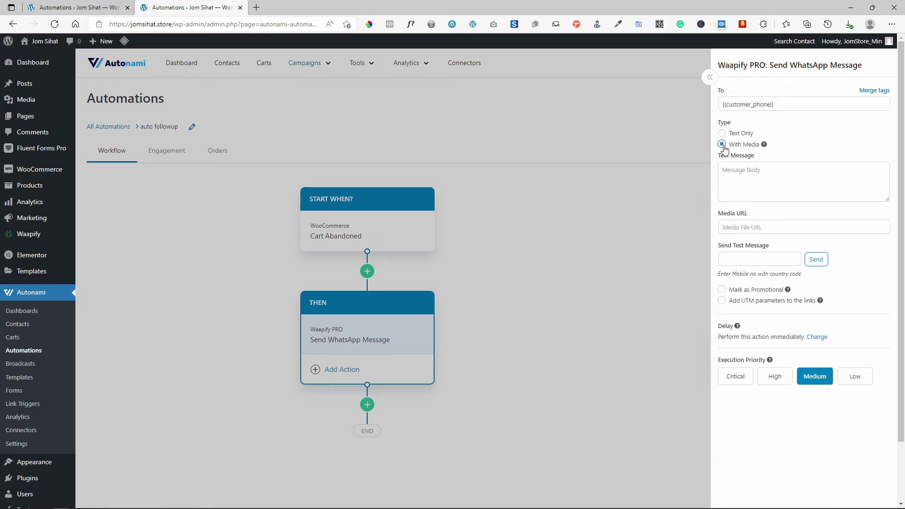
{"action": "left_click", "coordinate": [757, 230]}
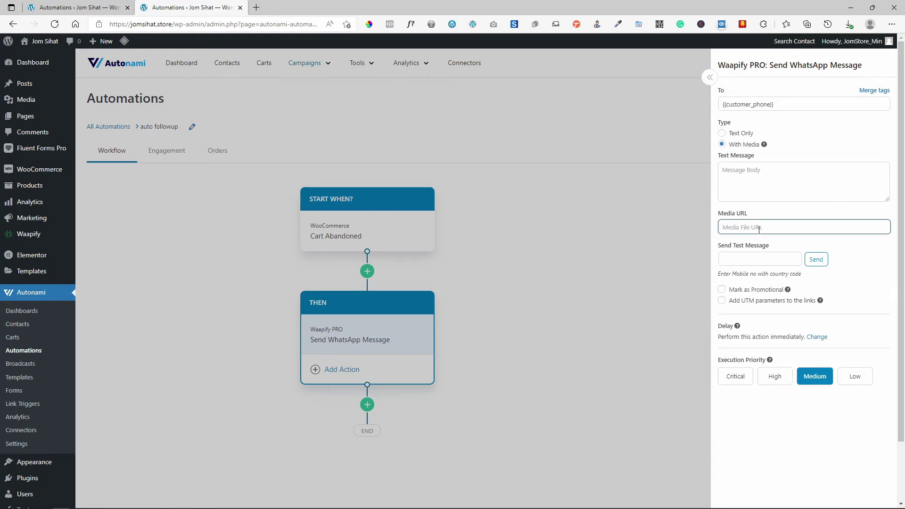
{"action": "left_click", "coordinate": [722, 133]}
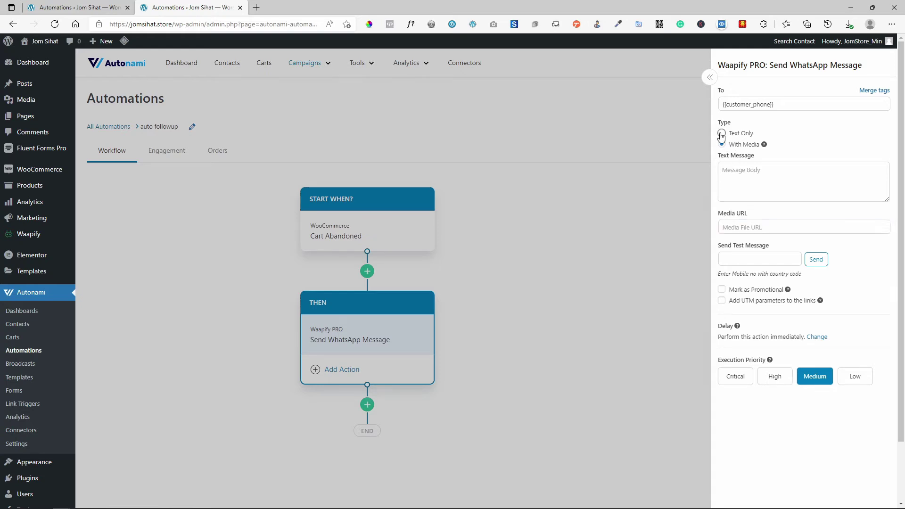
{"action": "left_click", "coordinate": [753, 178]}
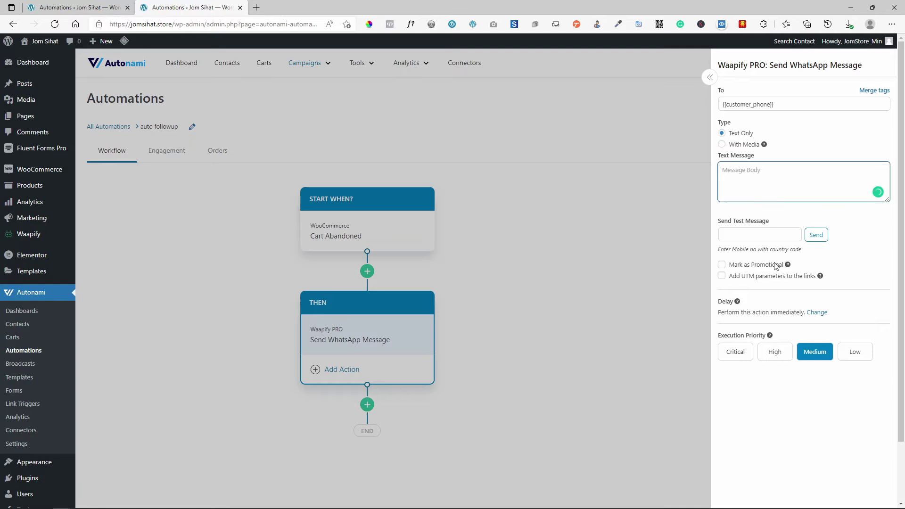
Delay the Send WhatsApp Message action by 1 minute and close its settings
{"action": "left_click", "coordinate": [816, 313]}
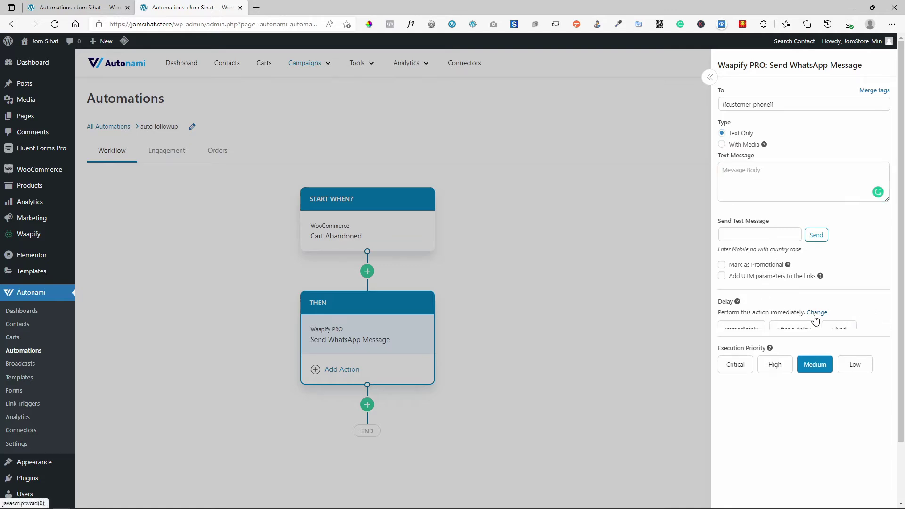
{"action": "left_click", "coordinate": [788, 336]}
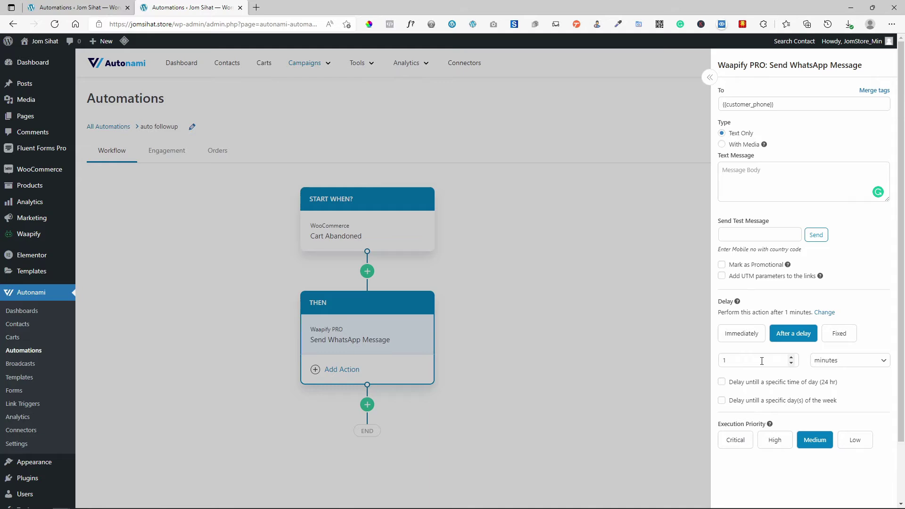
{"action": "left_click", "coordinate": [561, 221]}
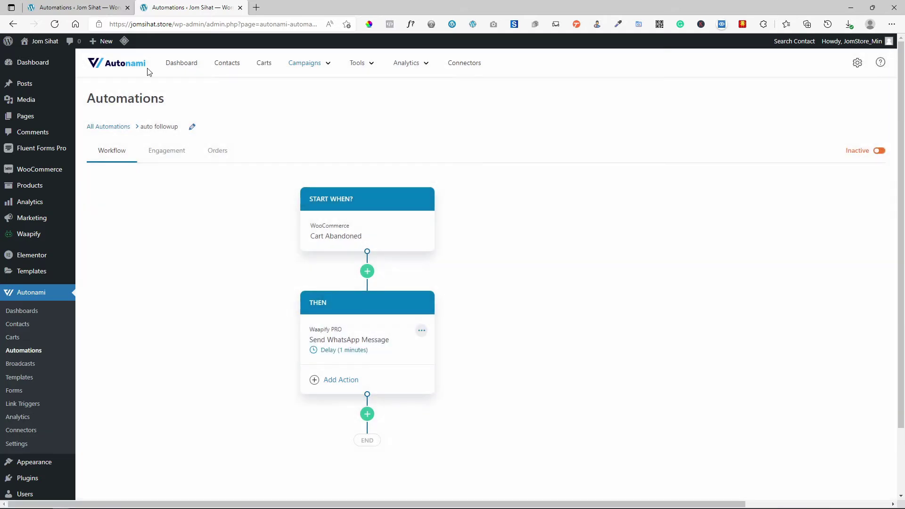
Switch to the Auto WhatsApp Follow Up Cart Abandonment automation and examine the new coupon code of its Create Coupon action
{"action": "left_click", "coordinate": [86, 6]}
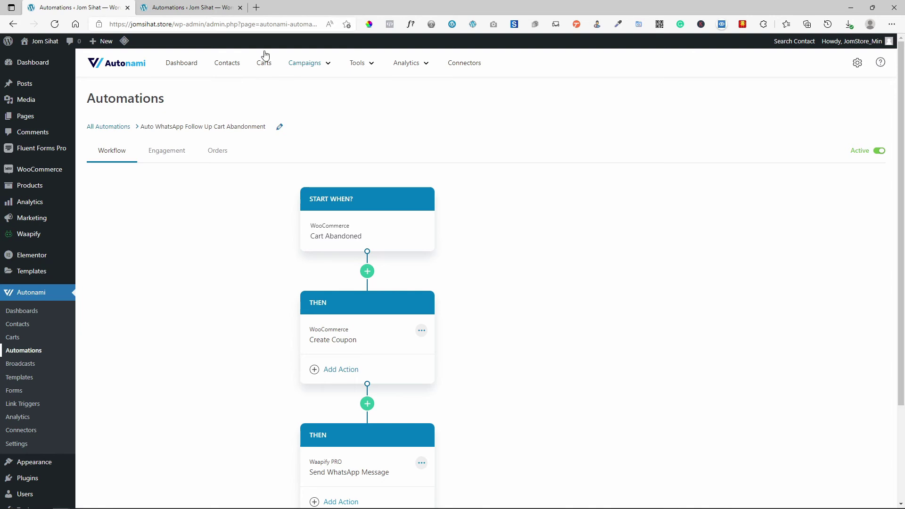
{"action": "scroll", "coordinate": [304, 160], "scroll_direction": "down", "scroll_amount": 3}
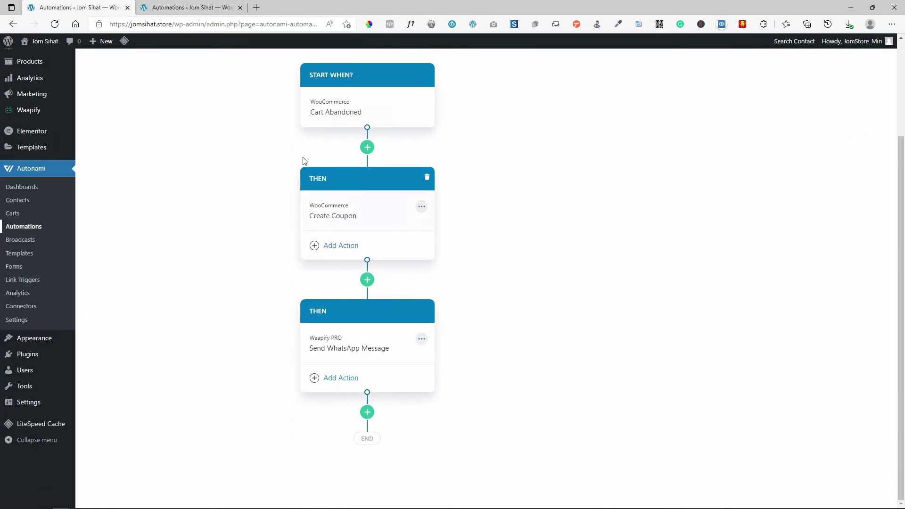
{"action": "left_click", "coordinate": [369, 216]}
{"action": "left_click_drag", "start_coordinate": [739, 142], "coordinate": [891, 156]}
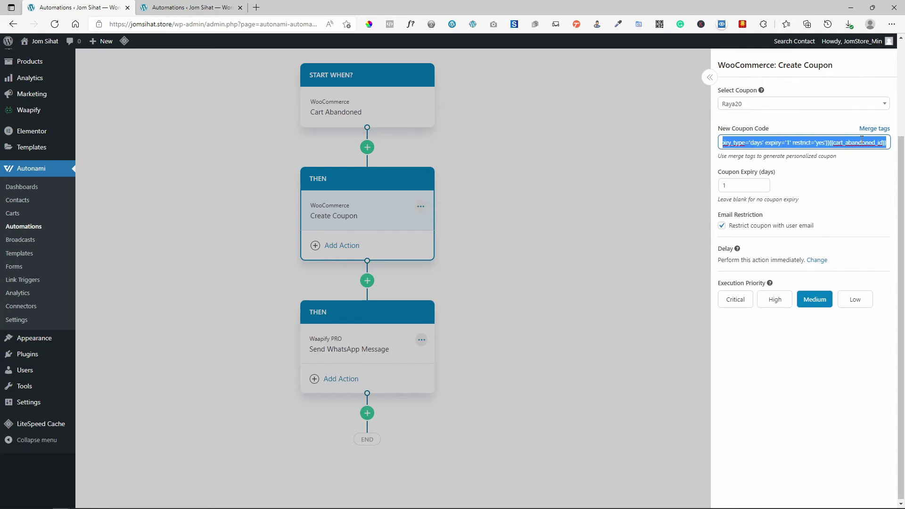
{"action": "left_click", "coordinate": [814, 137]}
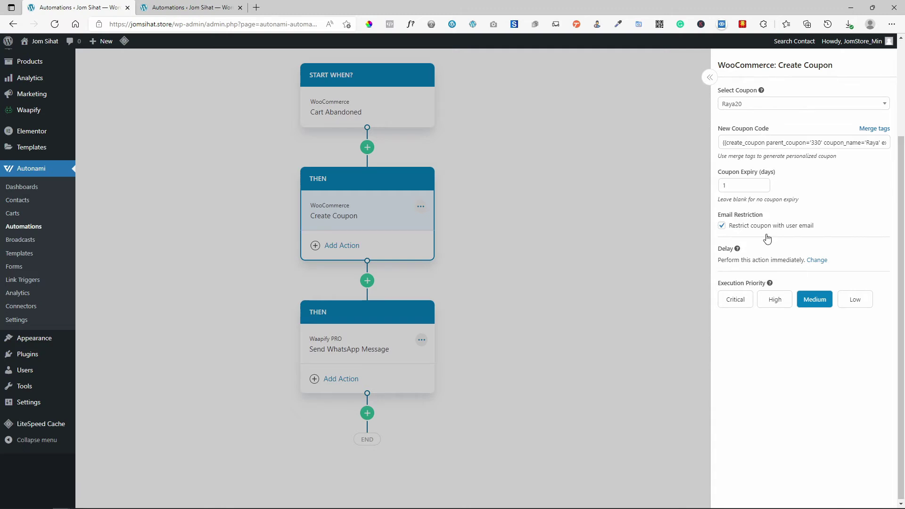
Set the coupon expiry of the Create Coupon action to 3 days
{"action": "left_click", "coordinate": [745, 190]}
{"action": "left_click", "coordinate": [763, 182]}
{"action": "left_click", "coordinate": [762, 182]}
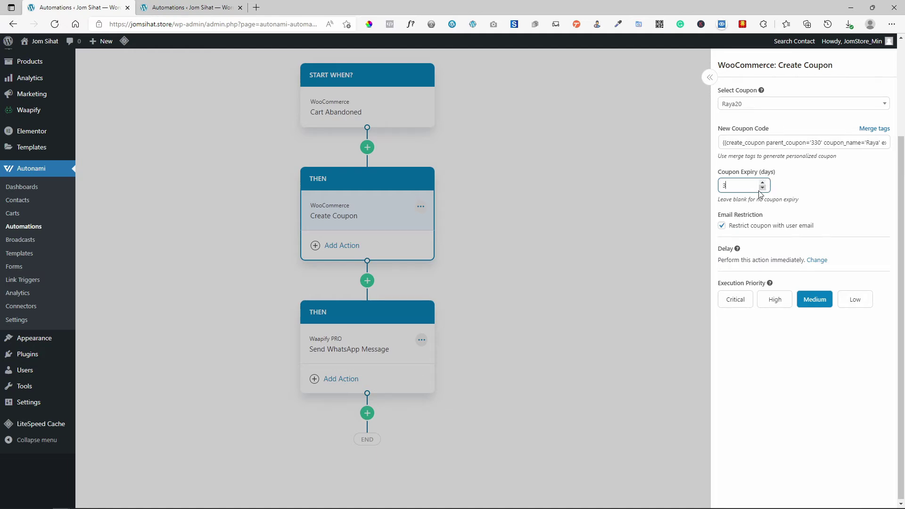
Try a 1-minute delay on the Create Coupon action and return it to running immediately
{"action": "left_click", "coordinate": [816, 260]}
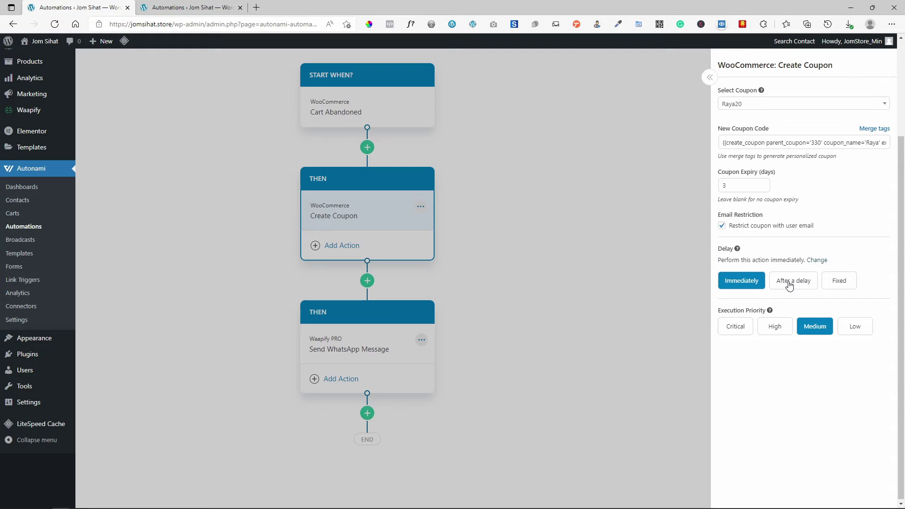
{"action": "left_click", "coordinate": [790, 283]}
{"action": "left_click", "coordinate": [824, 262]}
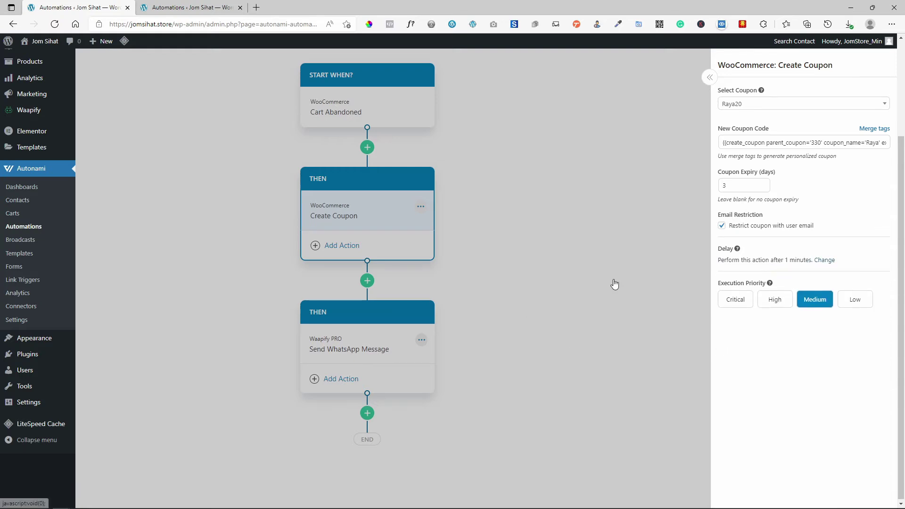
{"action": "left_click", "coordinate": [819, 262]}
{"action": "left_click", "coordinate": [747, 282]}
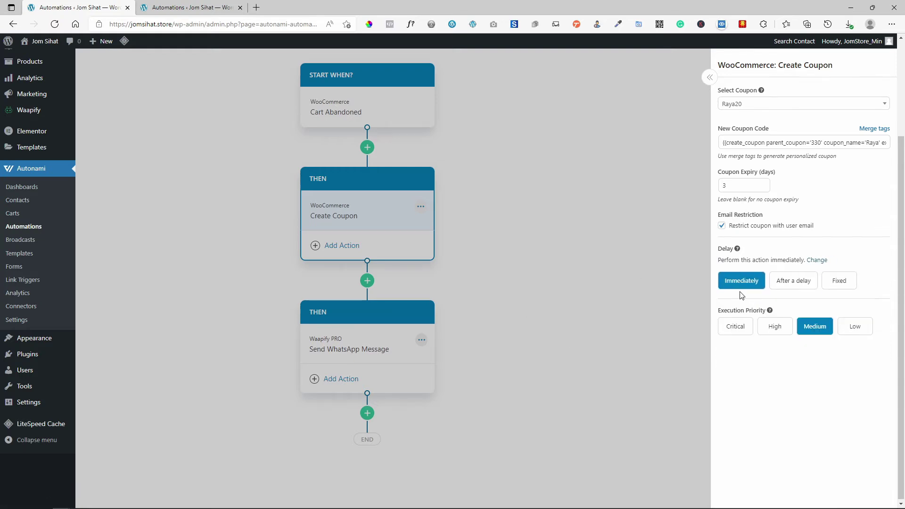
Open the Send WhatsApp Message action and enlarge its text message box to read the whole message
{"action": "left_click", "coordinate": [474, 340]}
{"action": "left_click", "coordinate": [377, 349]}
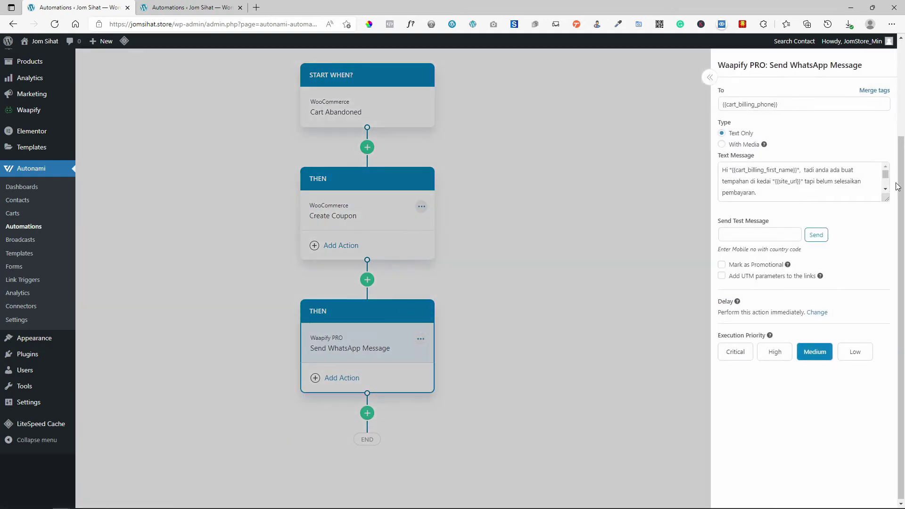
{"action": "triple_click", "coordinate": [877, 198]}
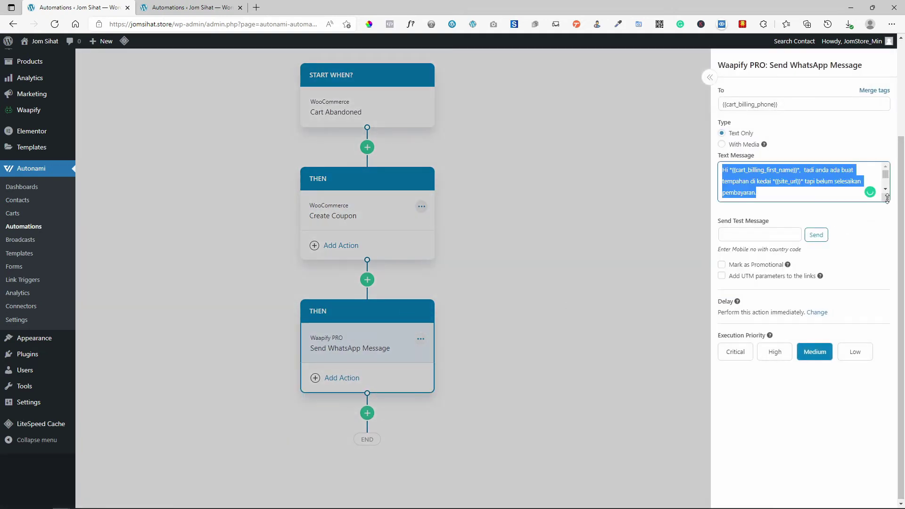
{"action": "left_click_drag", "start_coordinate": [885, 199], "coordinate": [878, 418]}
{"action": "left_click", "coordinate": [834, 261]}
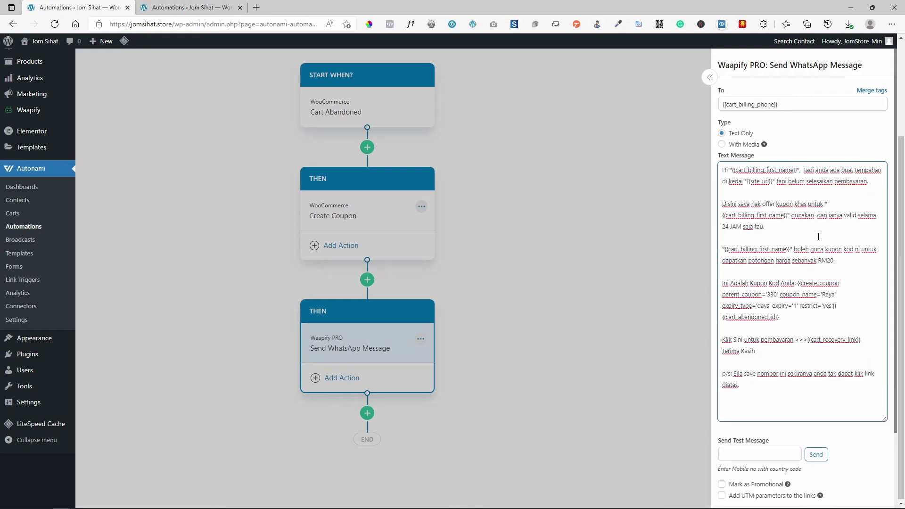
{"action": "scroll", "coordinate": [801, 222], "scroll_direction": "down", "scroll_amount": 2}
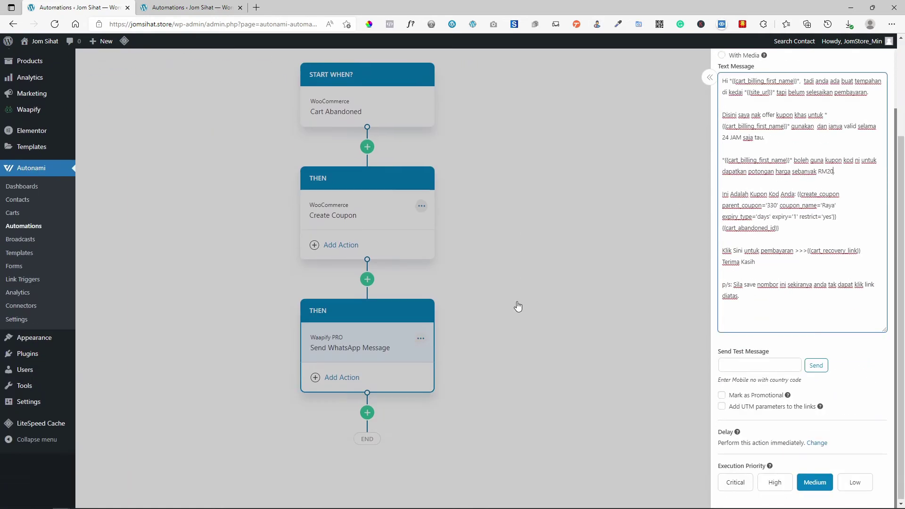
{"action": "scroll", "coordinate": [808, 226], "scroll_direction": "up", "scroll_amount": 2}
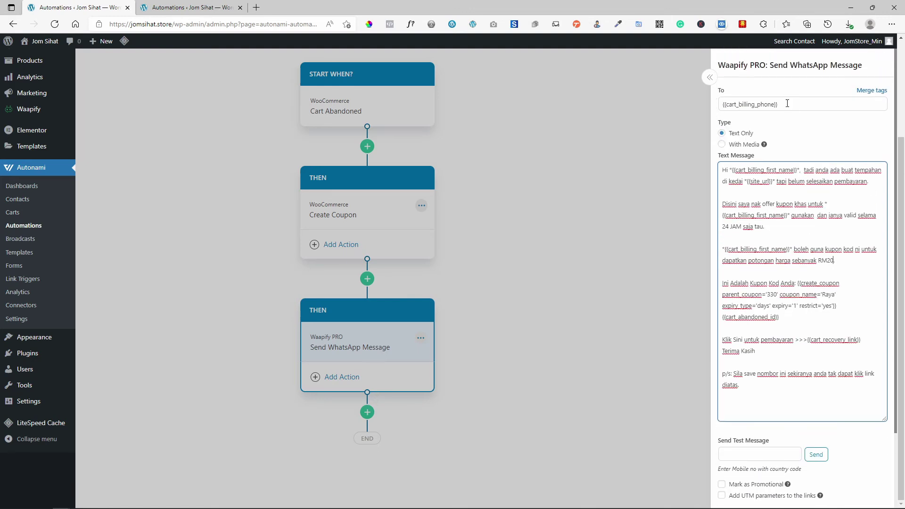
{"action": "type", "text": "."}
Browse the merge tags for the recipient field and view the Cart Abandoned Data and Cart Billing Phone tags
{"action": "left_click", "coordinate": [787, 104]}
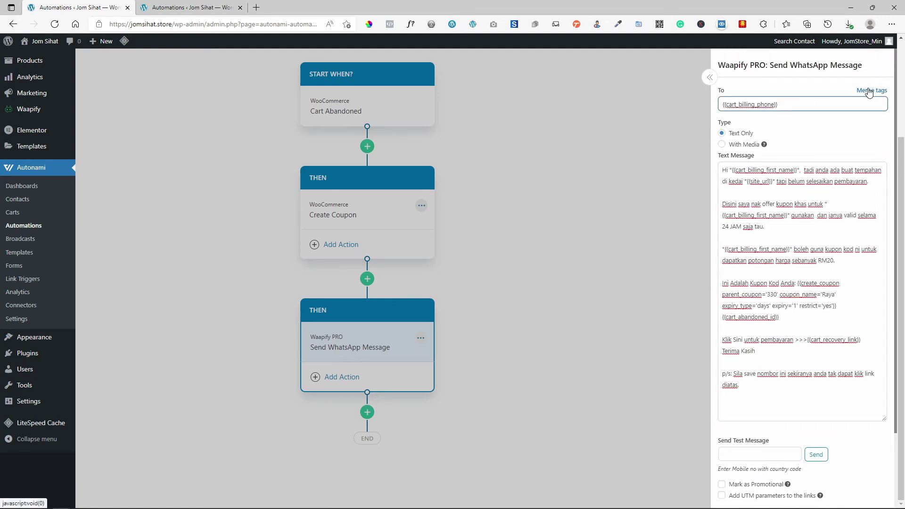
{"action": "left_click", "coordinate": [877, 94]}
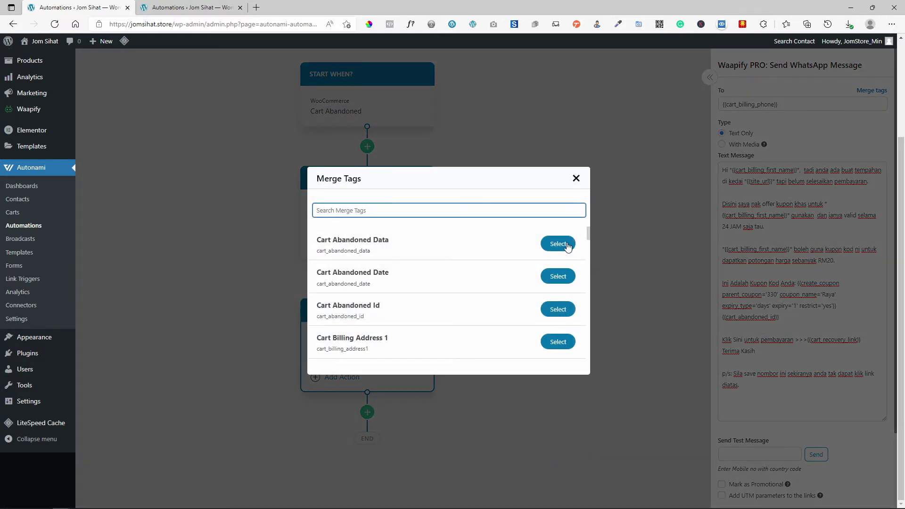
{"action": "left_click", "coordinate": [558, 244]}
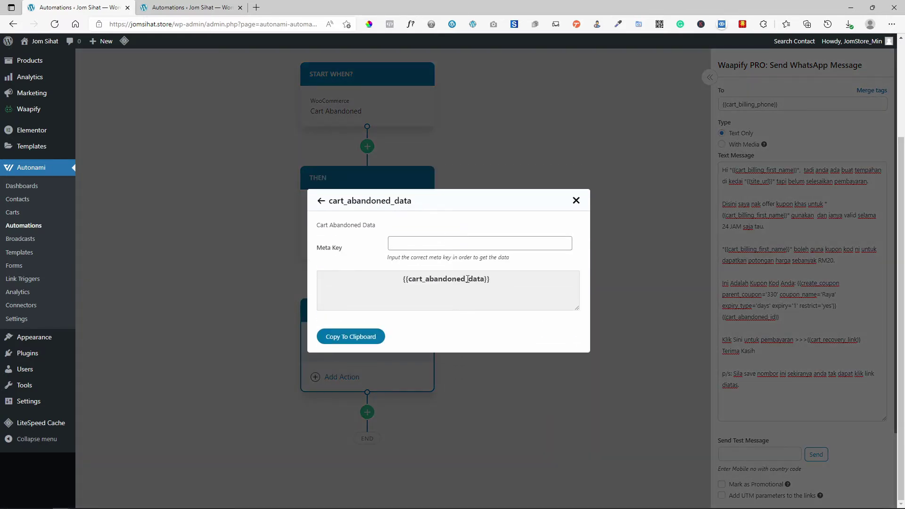
{"action": "left_click", "coordinate": [322, 202]}
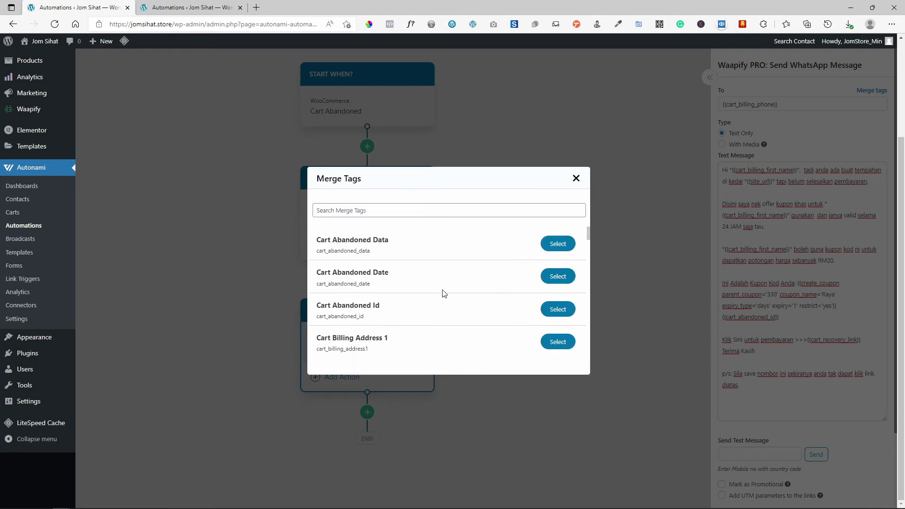
{"action": "scroll", "coordinate": [448, 297], "scroll_direction": "down", "scroll_amount": 3}
{"action": "scroll", "coordinate": [467, 302], "scroll_direction": "down", "scroll_amount": 5}
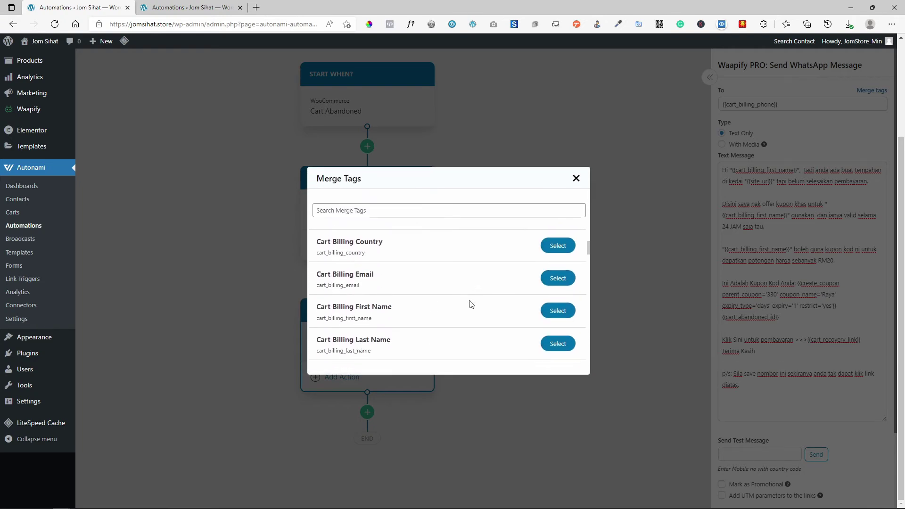
{"action": "left_click", "coordinate": [549, 314]}
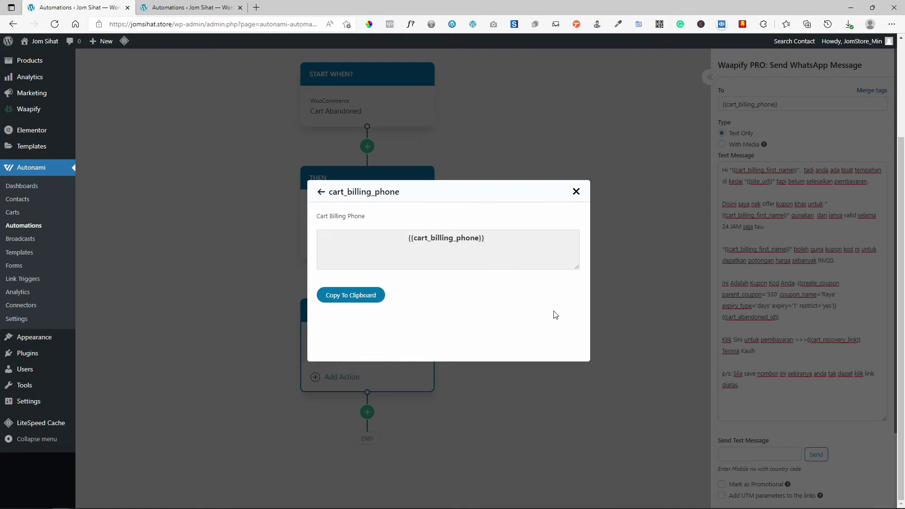
{"action": "left_click", "coordinate": [814, 108]}
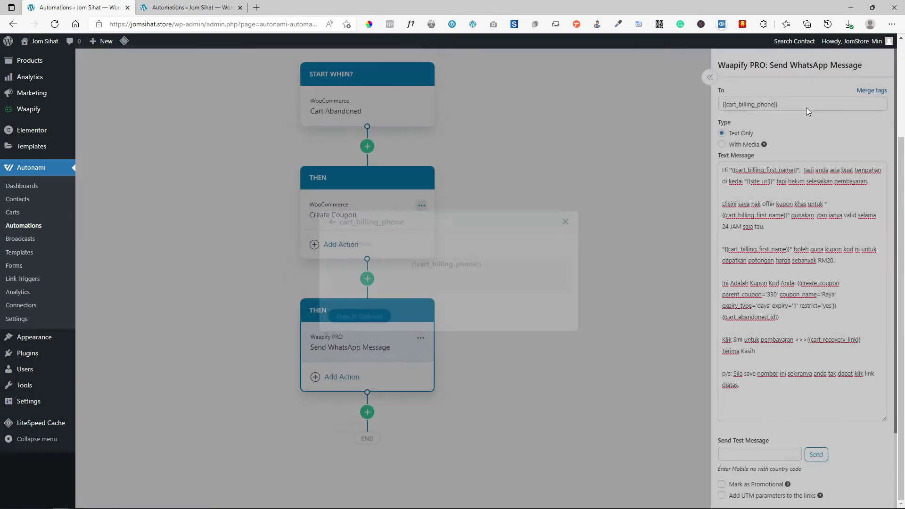
Try adding a 6 to the recipient field and remove it again
{"action": "left_click", "coordinate": [802, 101]}
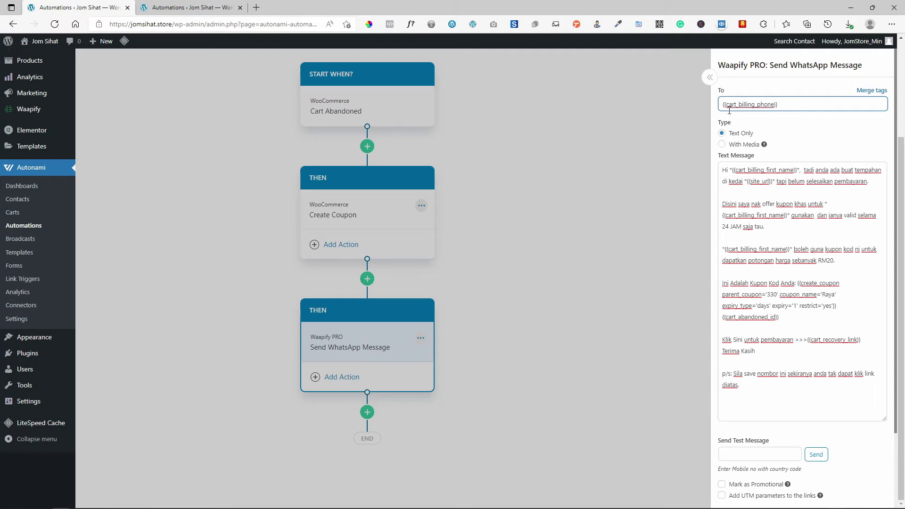
{"action": "type", "text": "6"}
{"action": "key", "text": "BackSpace"}
Examine the message text's first name and site URL tags, the coupon offer paragraphs and the create_coupon code tag
{"action": "left_click", "coordinate": [731, 171]}
{"action": "left_click_drag", "start_coordinate": [735, 171], "coordinate": [800, 174]}
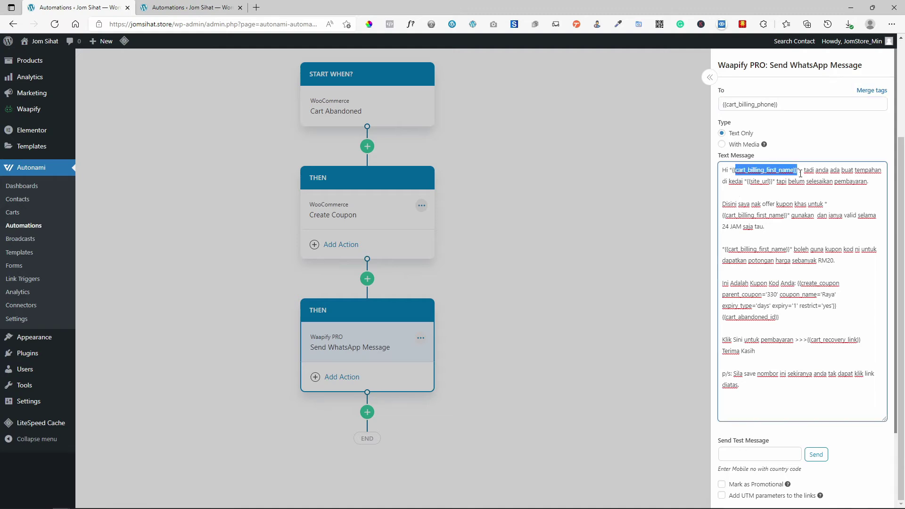
{"action": "left_click", "coordinate": [757, 182]}
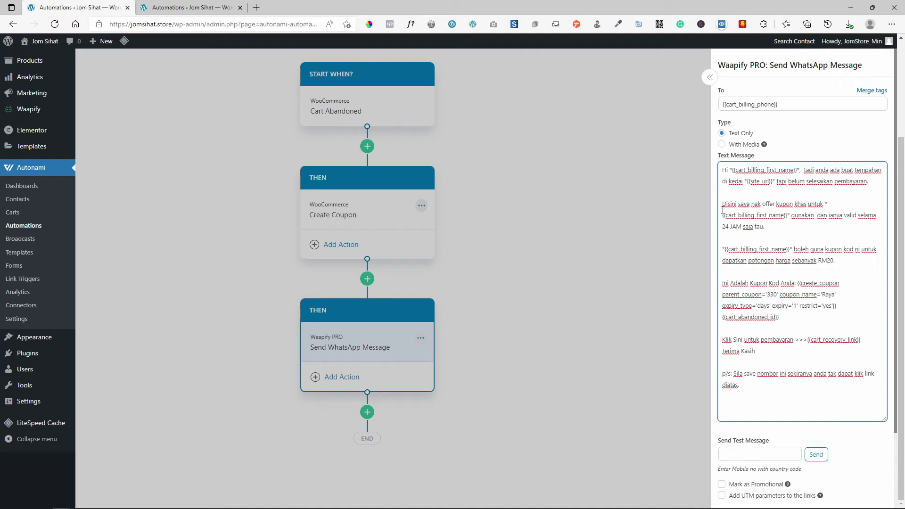
{"action": "left_click_drag", "start_coordinate": [724, 206], "coordinate": [777, 225]}
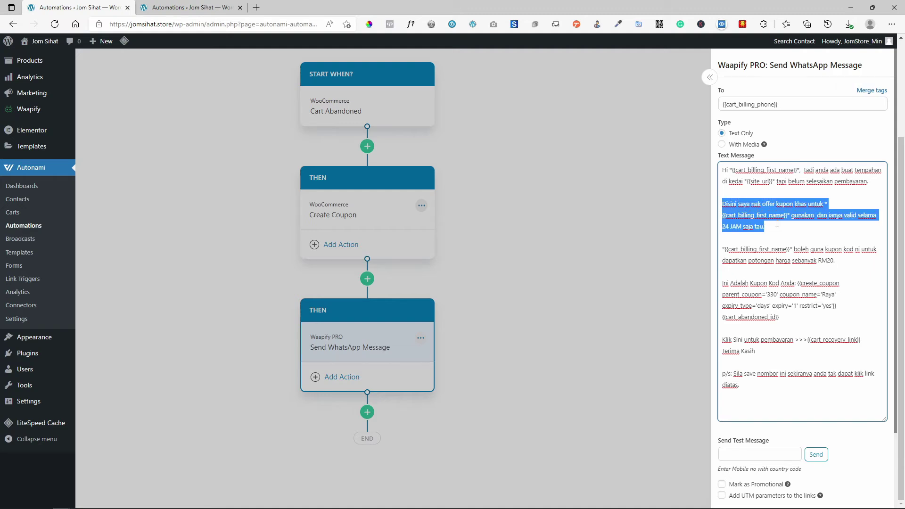
{"action": "left_click_drag", "start_coordinate": [740, 249], "coordinate": [834, 259]}
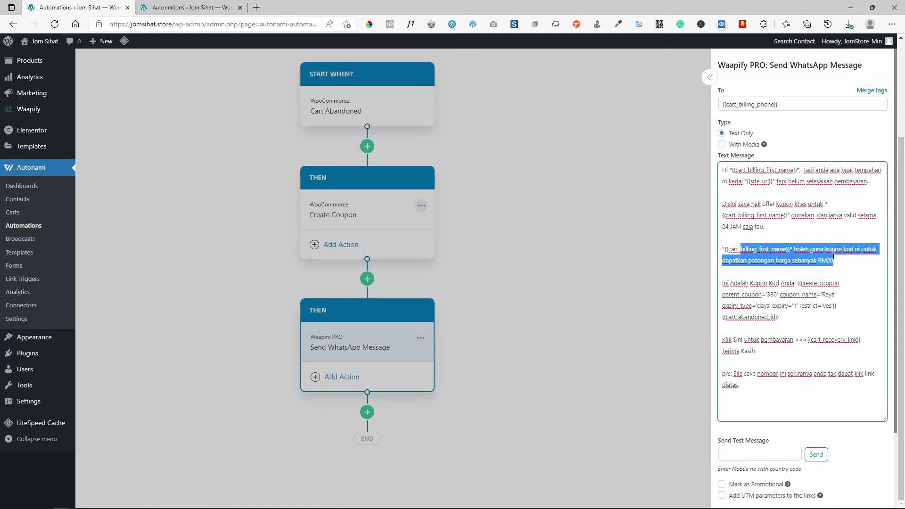
{"action": "left_click_drag", "start_coordinate": [731, 283], "coordinate": [798, 280]}
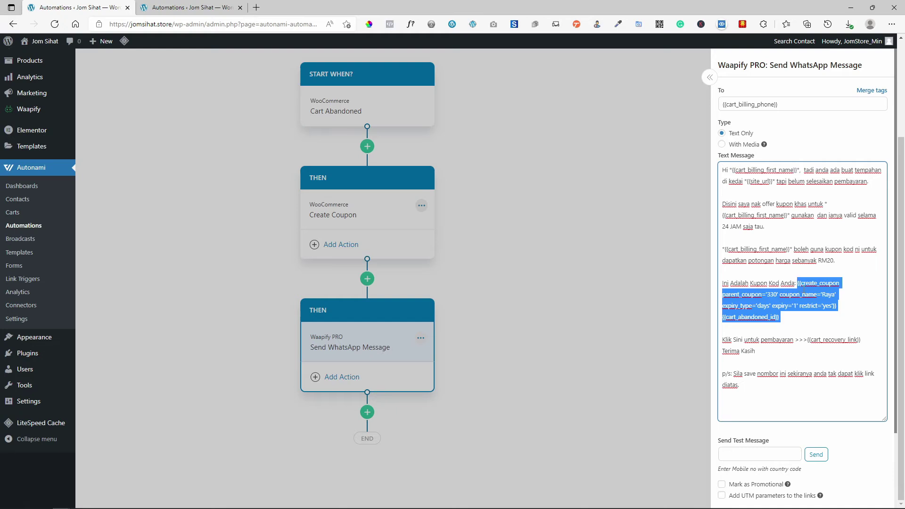
Reopen the Create Coupon action and check its new coupon code against the tag used in the message
{"action": "left_click", "coordinate": [350, 209]}
{"action": "left_click", "coordinate": [370, 213]}
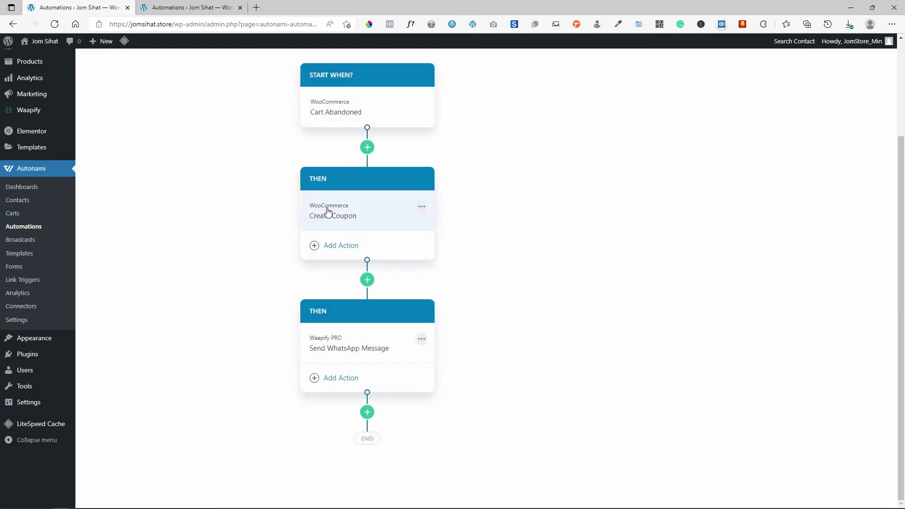
{"action": "left_click", "coordinate": [781, 142]}
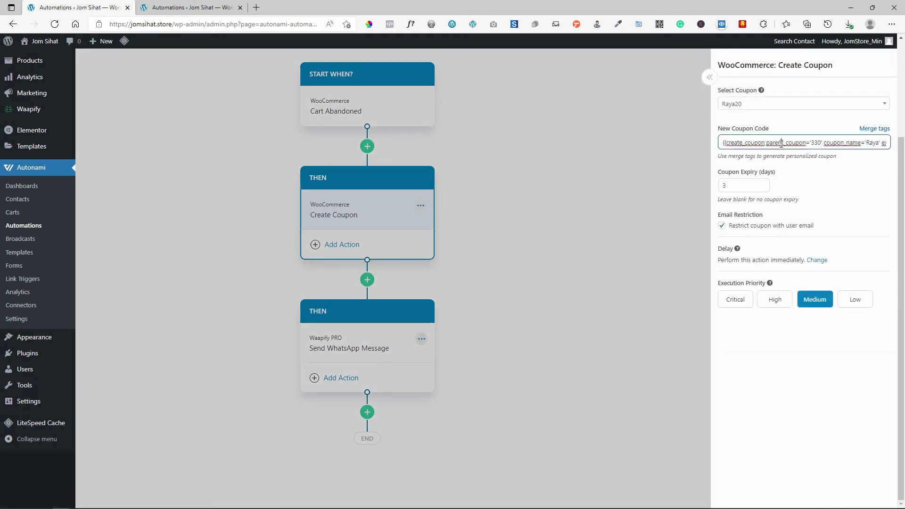
Wrap the create_coupon and cart_abandoned_id tags in the Send WhatsApp Message text in asterisks
{"action": "left_click", "coordinate": [376, 347]}
{"action": "left_click", "coordinate": [411, 338]}
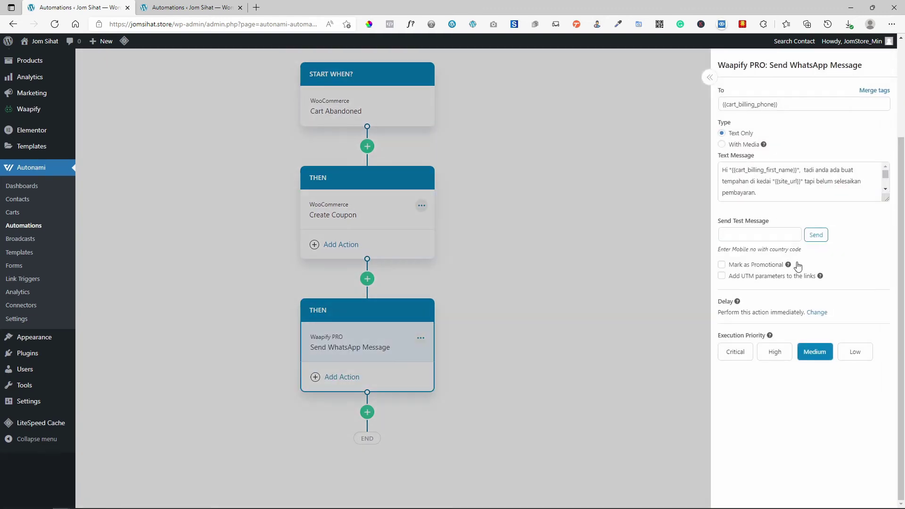
{"action": "left_click_drag", "start_coordinate": [888, 199], "coordinate": [886, 387]}
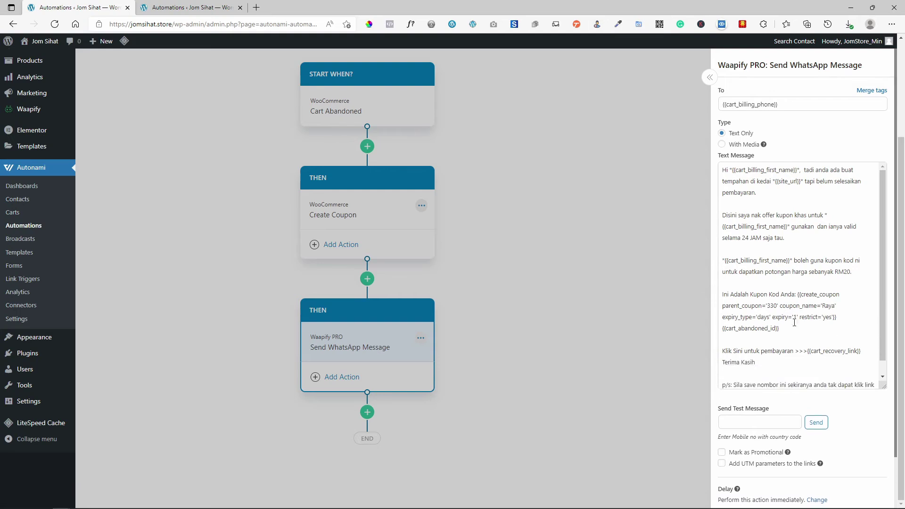
{"action": "left_click_drag", "start_coordinate": [779, 329], "coordinate": [798, 294]}
{"action": "left_click", "coordinate": [798, 295]}
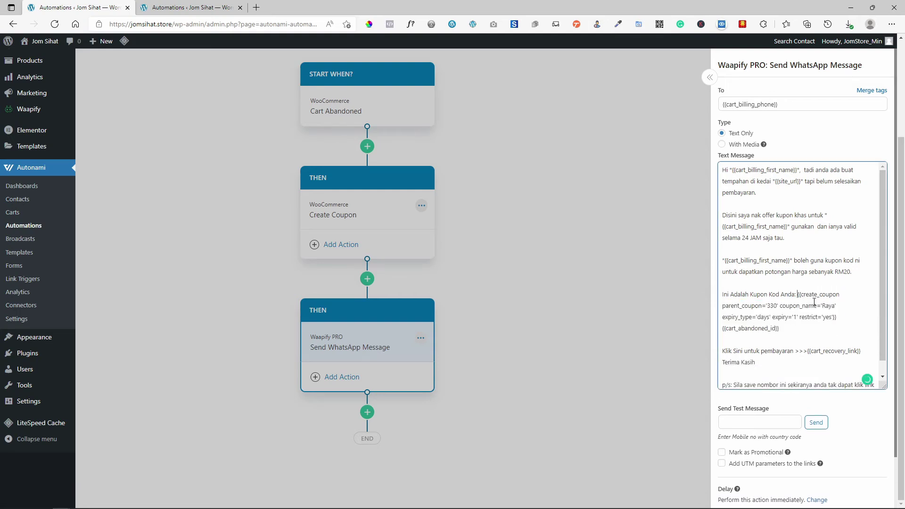
{"action": "type", "text": "*"}
{"action": "left_click", "coordinate": [791, 325]}
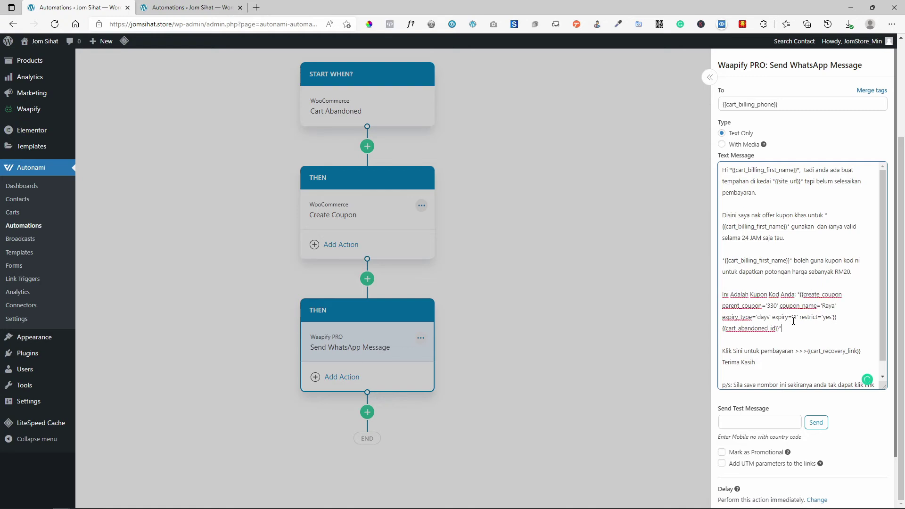
{"action": "type", "text": "*"}
Search the merge tags for "rec" and open the Cart Recovery Link tag used in the message's payment line
{"action": "scroll", "coordinate": [793, 321], "scroll_direction": "down", "scroll_amount": 1}
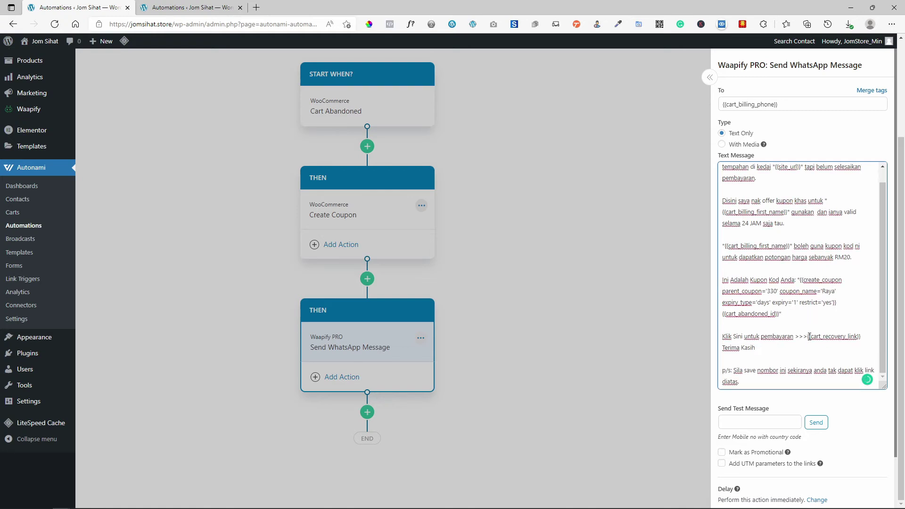
{"action": "left_click_drag", "start_coordinate": [808, 336], "coordinate": [864, 336]}
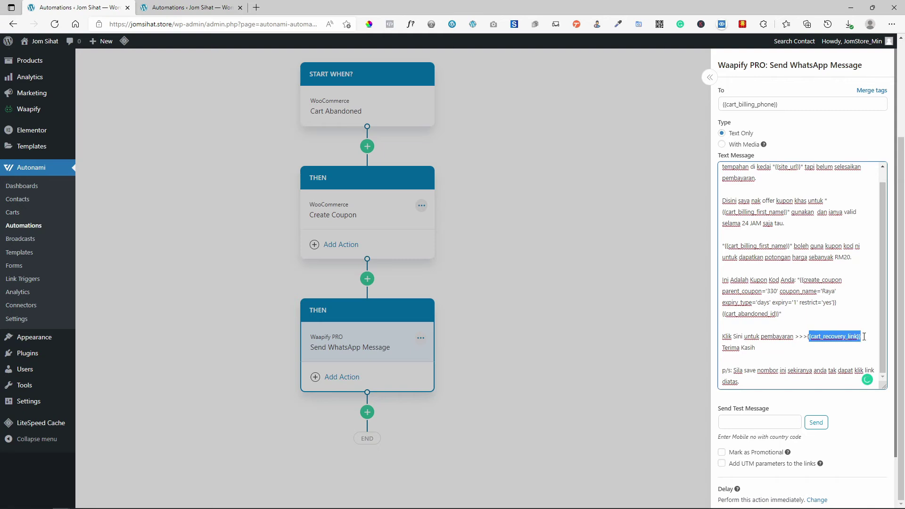
{"action": "left_click", "coordinate": [873, 90]}
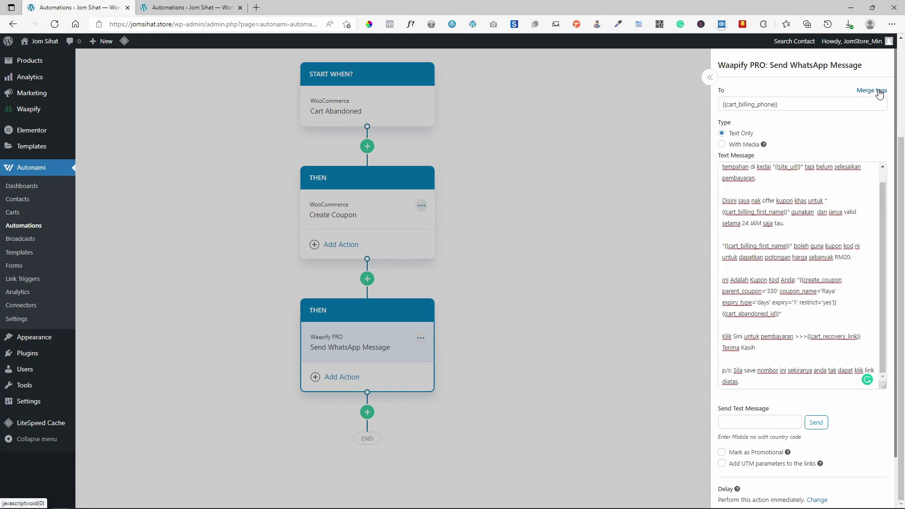
{"action": "scroll", "coordinate": [494, 282], "scroll_direction": "down", "scroll_amount": 6}
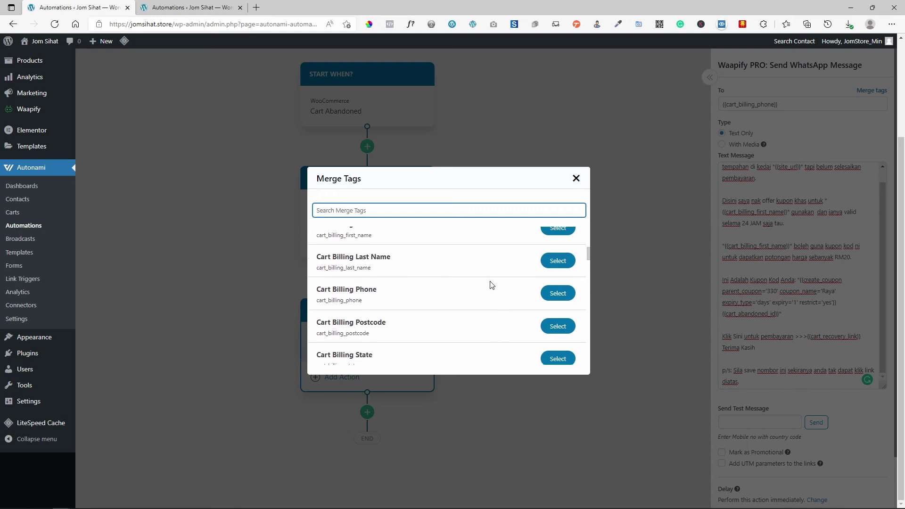
{"action": "type", "text": "rec"}
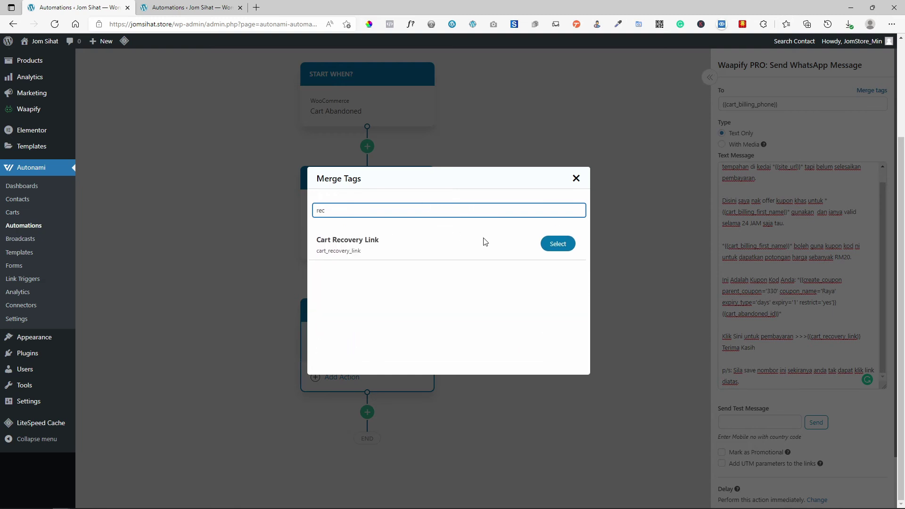
{"action": "left_click", "coordinate": [562, 244]}
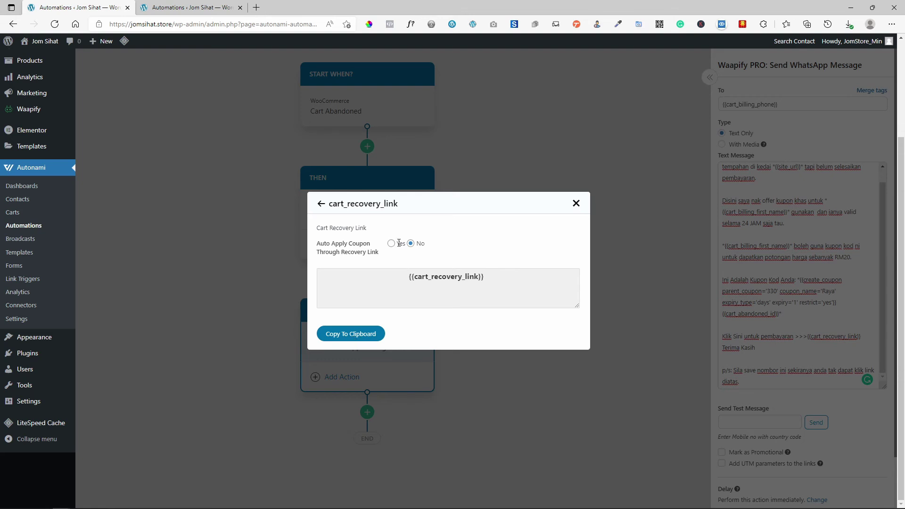
View the coupon code option for auto-applying through the recovery link, return it to No and copy the cart_recovery_link tag
{"action": "left_click", "coordinate": [391, 243]}
{"action": "left_click", "coordinate": [398, 262]}
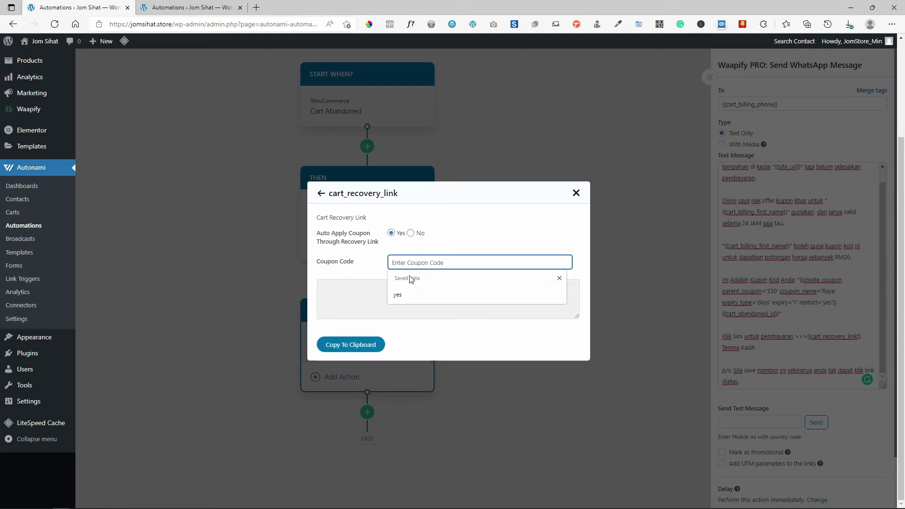
{"action": "left_click", "coordinate": [371, 278]}
{"action": "left_click", "coordinate": [410, 233]}
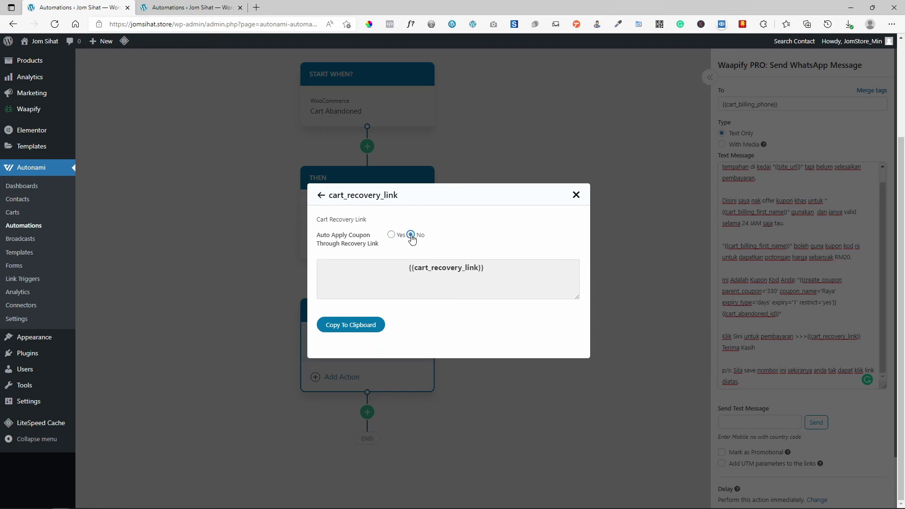
{"action": "left_click", "coordinate": [375, 333]}
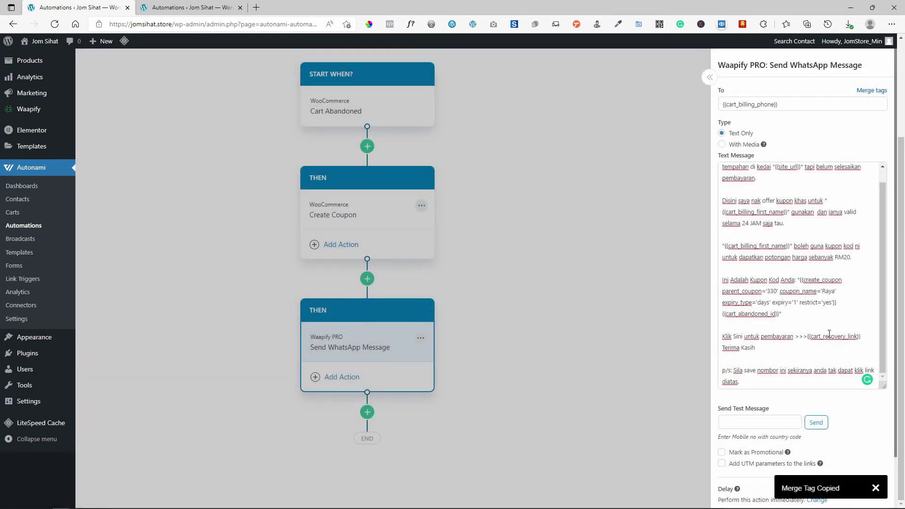
{"action": "double_click", "coordinate": [830, 336]}
{"action": "left_click", "coordinate": [830, 336]}
{"action": "scroll", "coordinate": [857, 342], "scroll_direction": "down", "scroll_amount": 2}
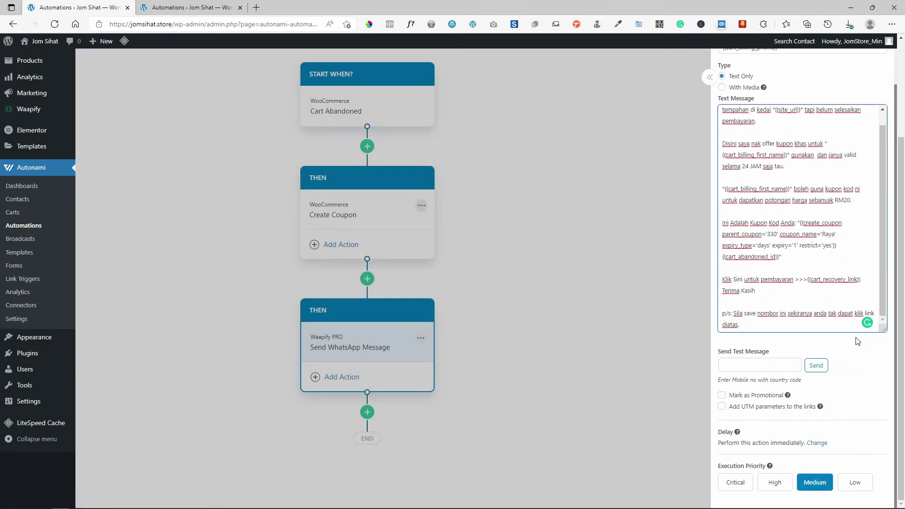
Examine the message's closing p/s line about saving the number and the test message's number field
{"action": "left_click_drag", "start_coordinate": [779, 329], "coordinate": [735, 315]}
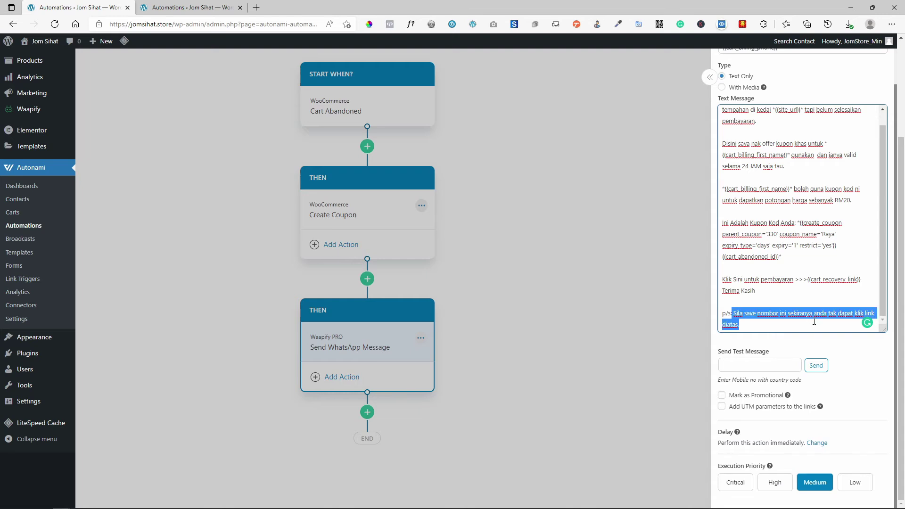
{"action": "left_click", "coordinate": [802, 320]}
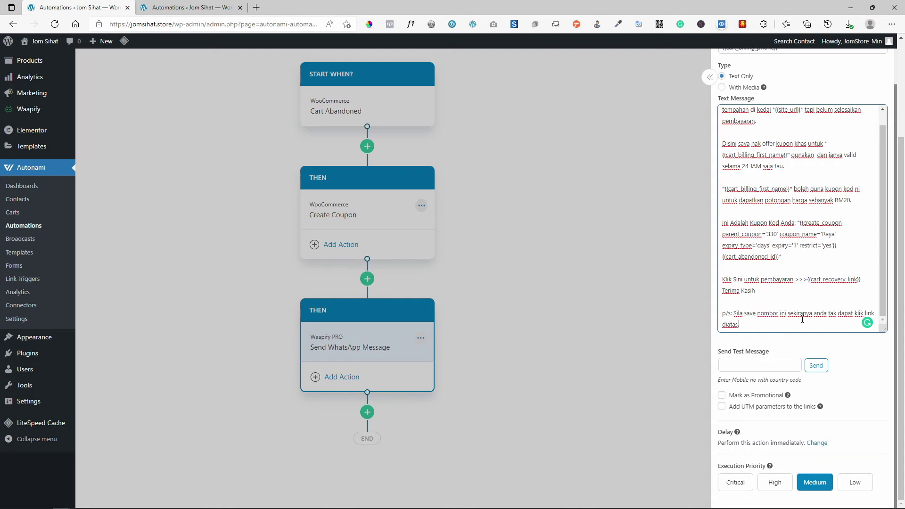
{"action": "left_click_drag", "start_coordinate": [797, 314], "coordinate": [756, 313]}
{"action": "left_click", "coordinate": [749, 326]}
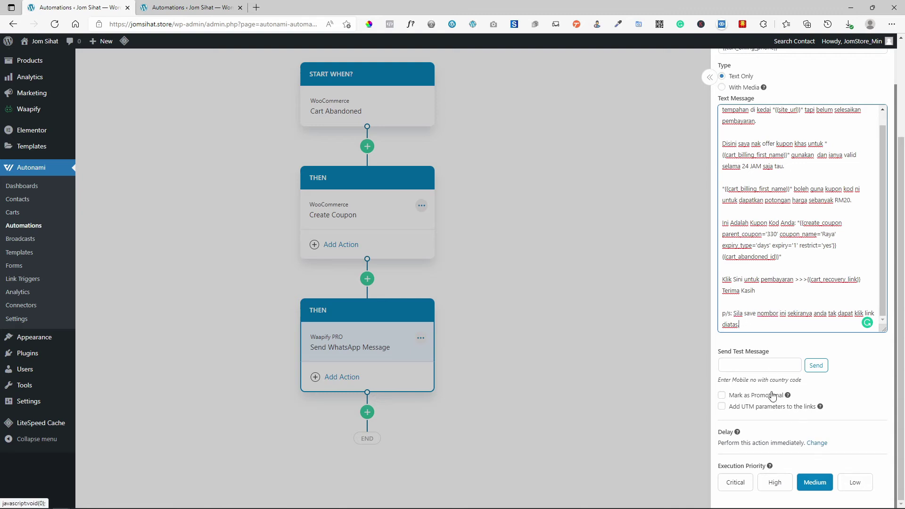
{"action": "left_click", "coordinate": [764, 366]}
{"action": "scroll", "coordinate": [817, 267], "scroll_direction": "up", "scroll_amount": 1}
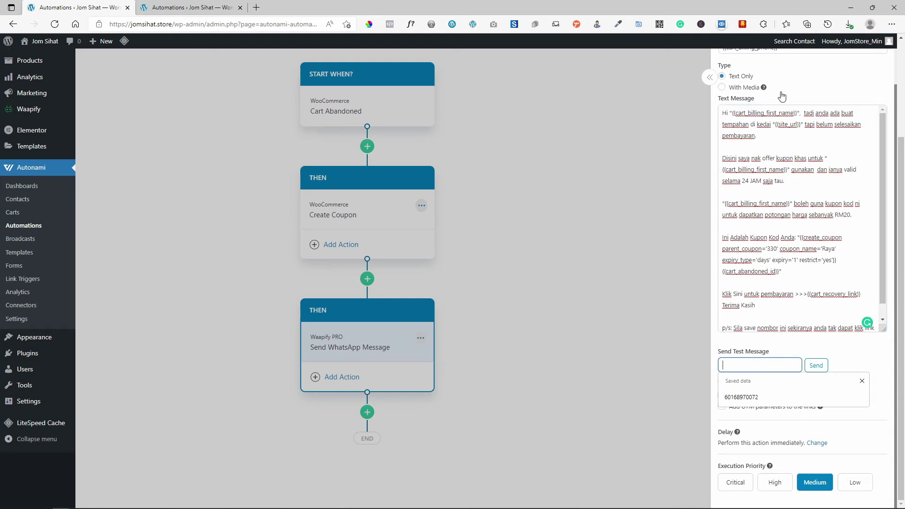
Try the With Media message type with its Media URL field and return the type to Text Only
{"action": "left_click", "coordinate": [730, 94]}
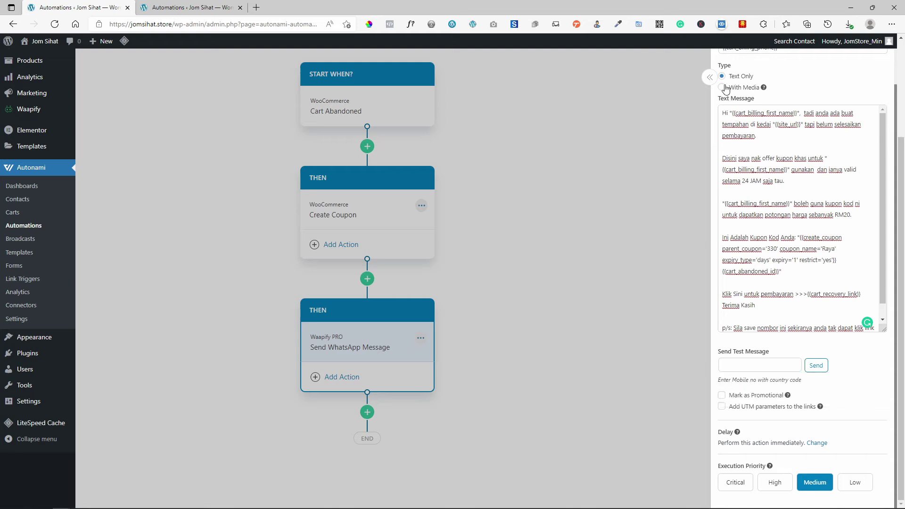
{"action": "left_click", "coordinate": [723, 88]}
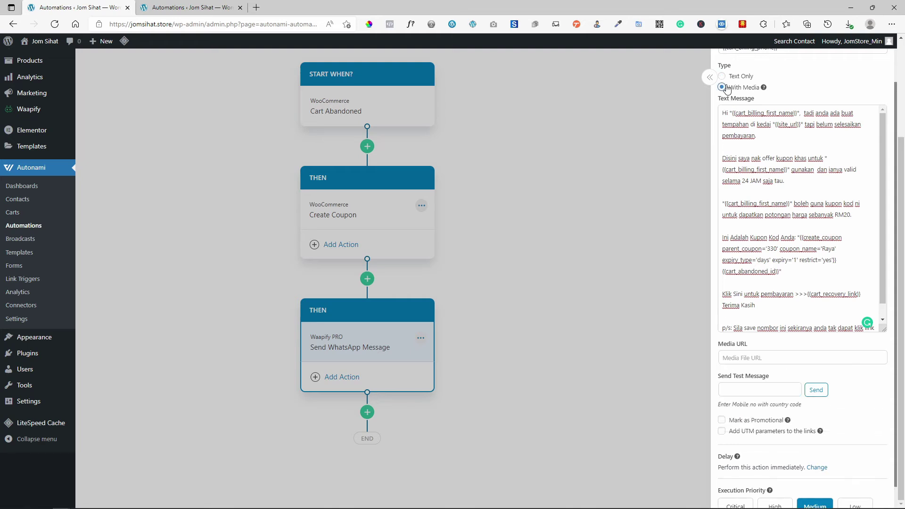
{"action": "left_click", "coordinate": [759, 358]}
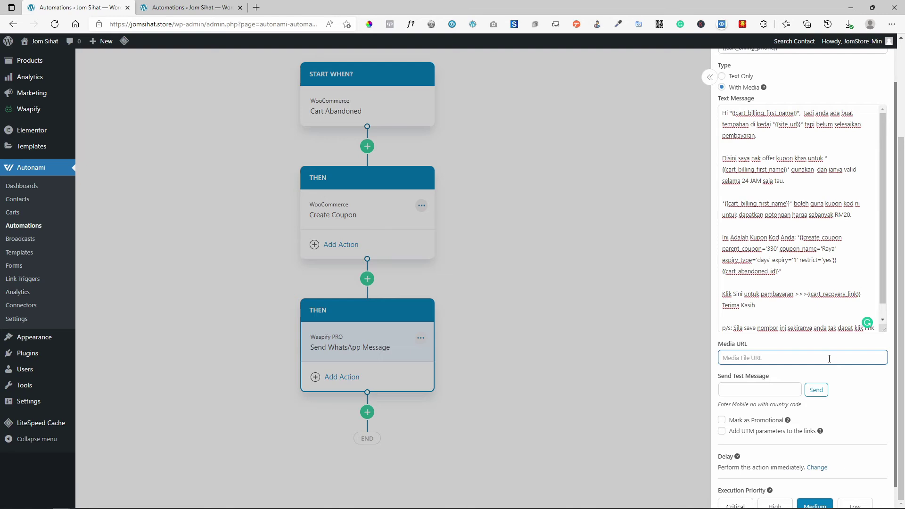
{"action": "left_click", "coordinate": [741, 78]}
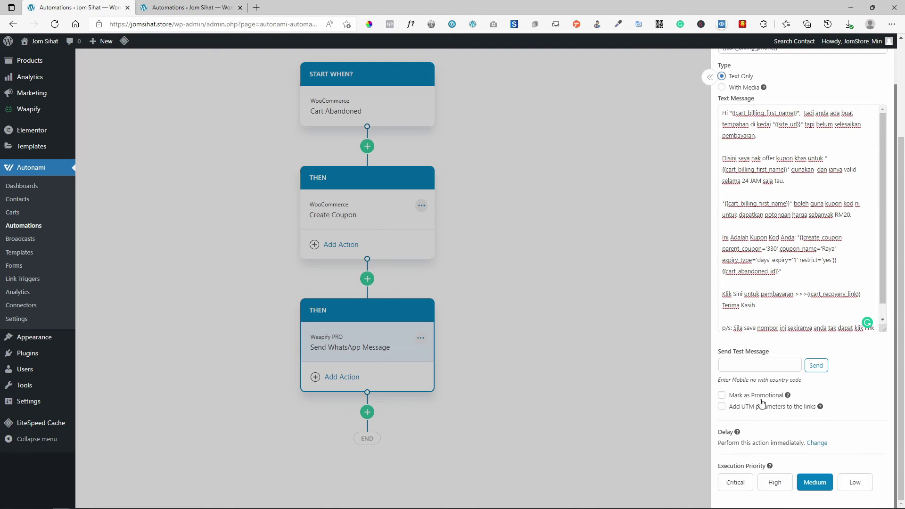
Try the After a delay option for the WhatsApp message, return it to Immediately and close the action's settings
{"action": "left_click", "coordinate": [817, 443]}
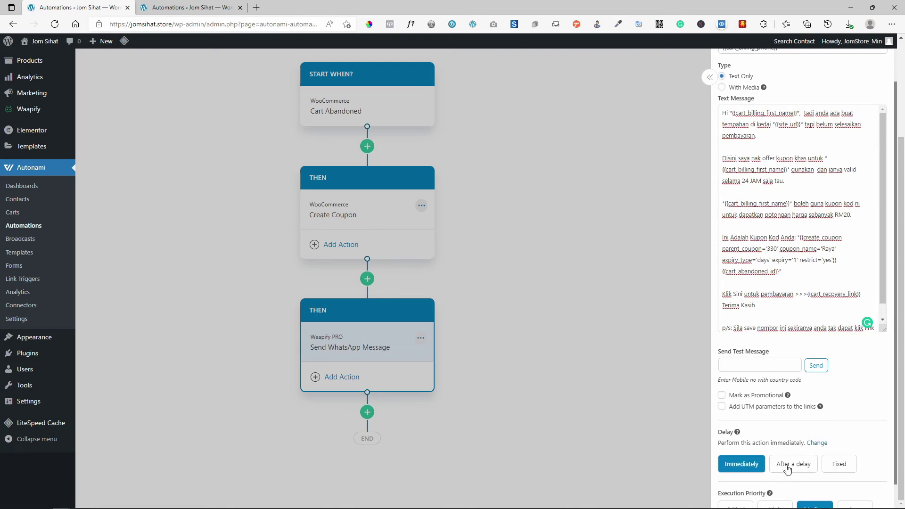
{"action": "left_click", "coordinate": [795, 466]}
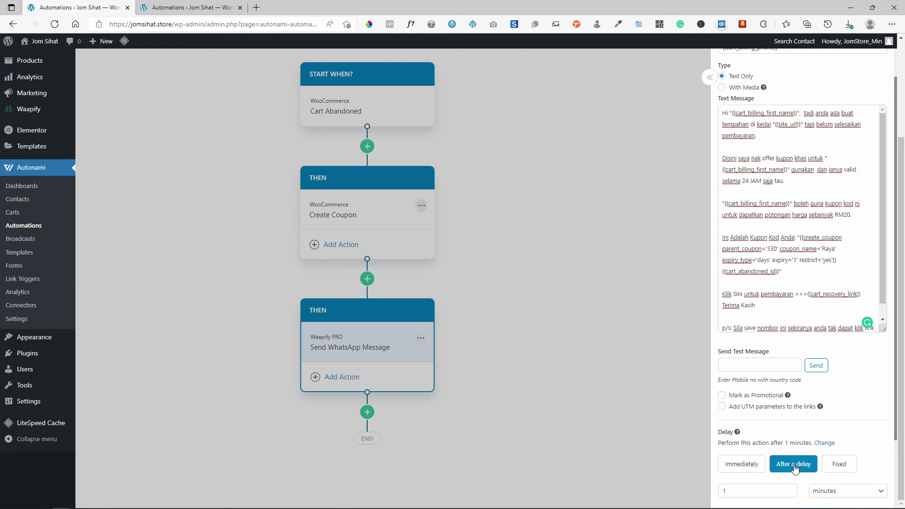
{"action": "left_click", "coordinate": [761, 467]}
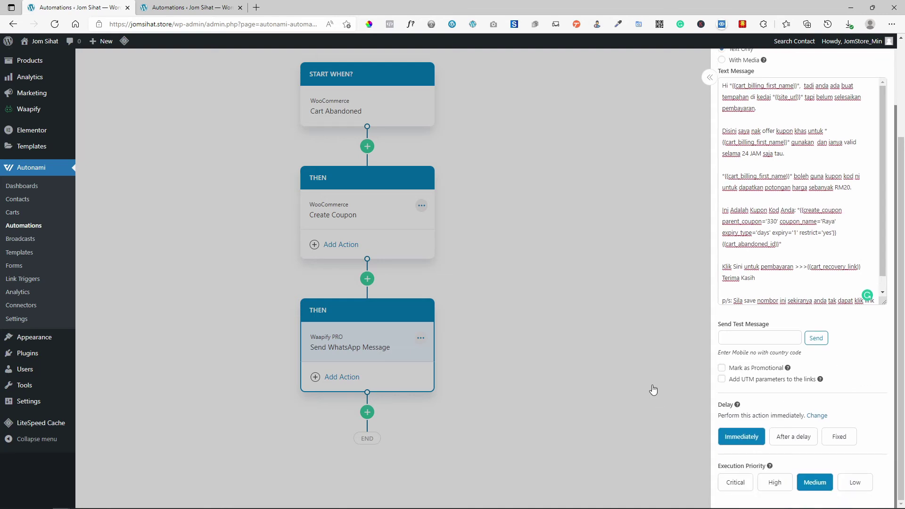
{"action": "left_click", "coordinate": [642, 329]}
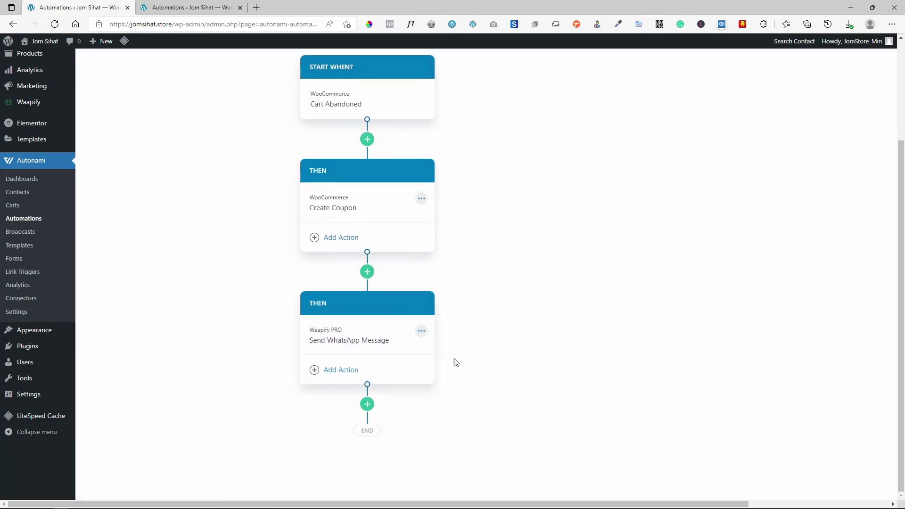
Try copying the Send WhatsApp Message action and discard the copy without inserting it
{"action": "left_click", "coordinate": [421, 331]}
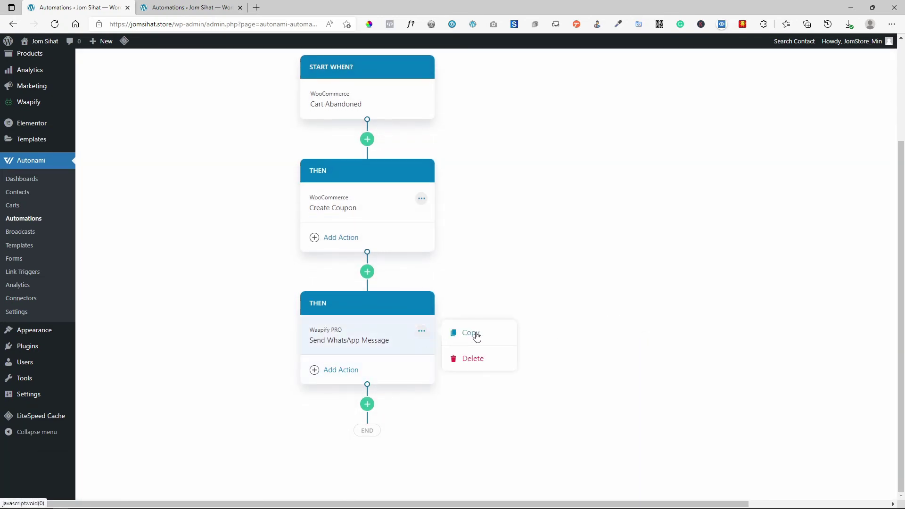
{"action": "left_click", "coordinate": [470, 334]}
{"action": "scroll", "coordinate": [507, 337], "scroll_direction": "down", "scroll_amount": 1}
{"action": "scroll", "coordinate": [507, 338], "scroll_direction": "up", "scroll_amount": 4}
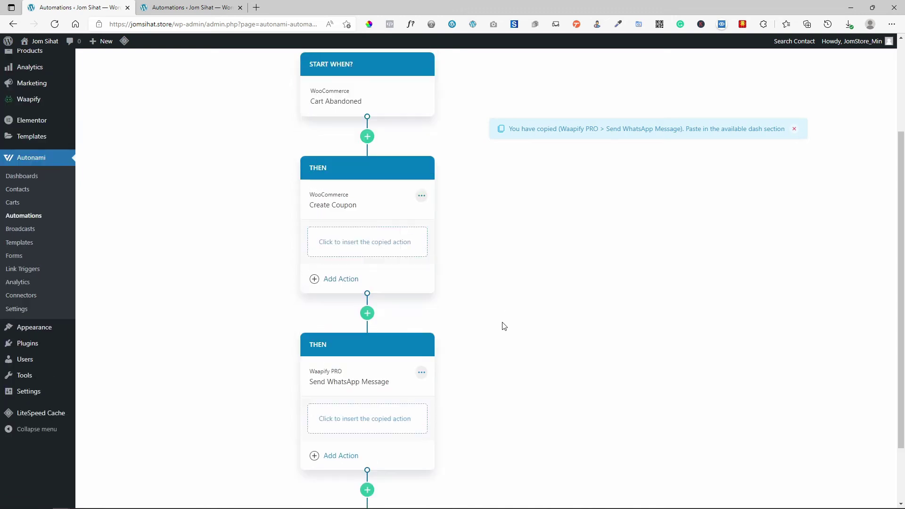
{"action": "scroll", "coordinate": [502, 326], "scroll_direction": "down", "scroll_amount": 3}
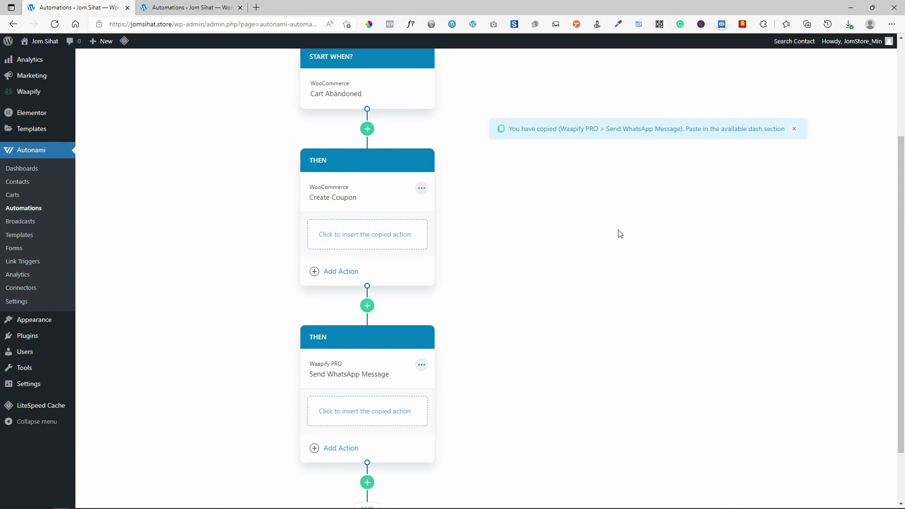
{"action": "scroll", "coordinate": [612, 242], "scroll_direction": "up", "scroll_amount": 2}
{"action": "left_click", "coordinate": [795, 128]}
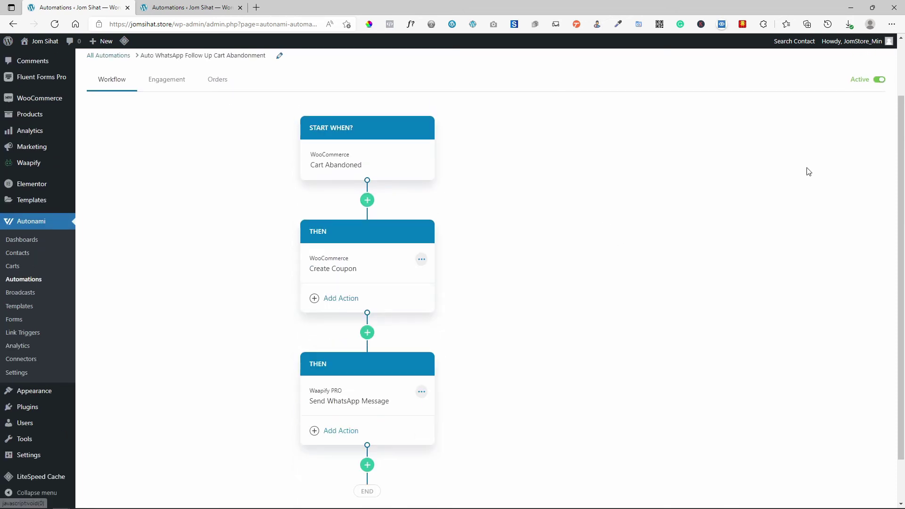
{"action": "scroll", "coordinate": [407, 328], "scroll_direction": "down", "scroll_amount": 1}
{"action": "left_click", "coordinate": [421, 339]}
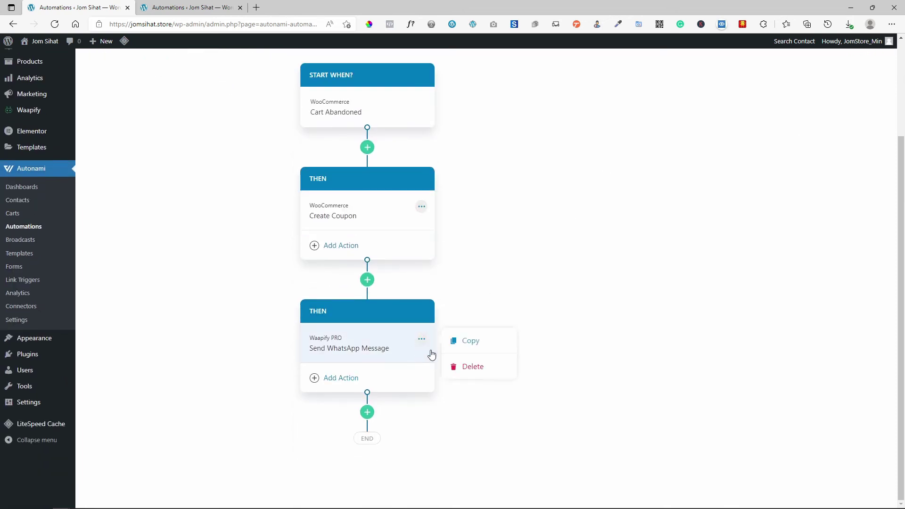
{"action": "left_click", "coordinate": [717, 315]}
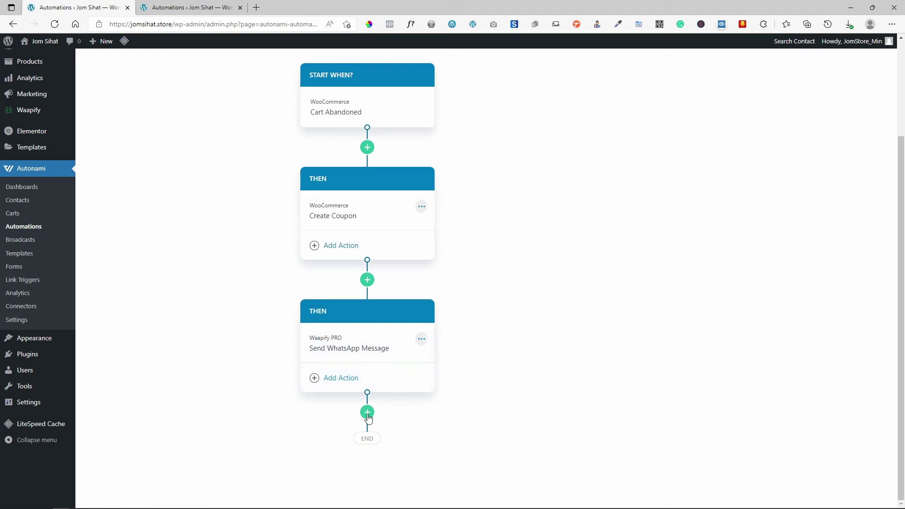
Add a new step at the end of the workflow with a Waapify PRO Send WhatsApp Message action
{"action": "left_click", "coordinate": [368, 412]}
{"action": "left_click", "coordinate": [424, 444]}
{"action": "scroll", "coordinate": [471, 410], "scroll_direction": "down", "scroll_amount": 2}
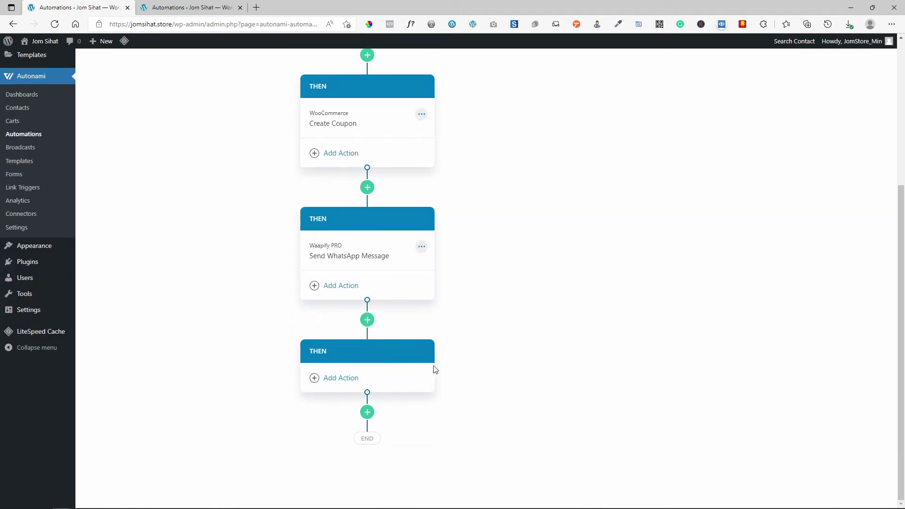
{"action": "left_click", "coordinate": [366, 381]}
{"action": "left_click", "coordinate": [292, 246]}
{"action": "left_click", "coordinate": [439, 238]}
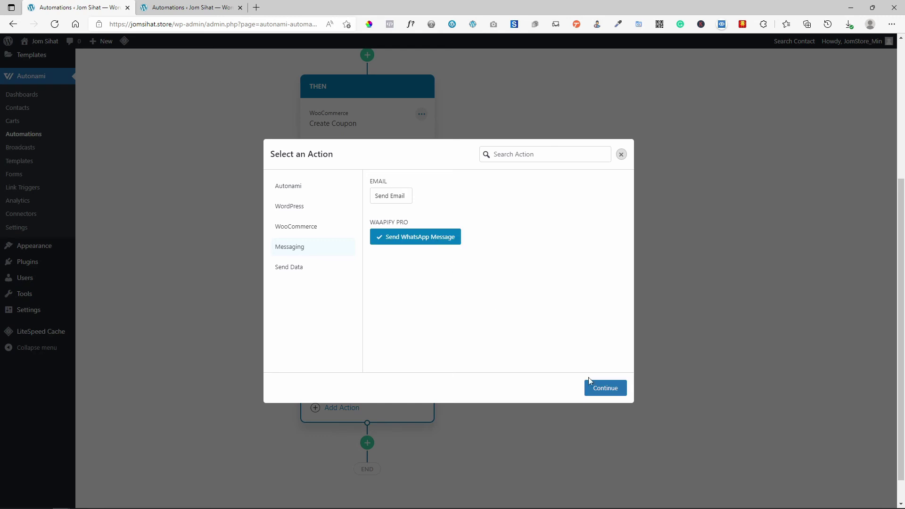
{"action": "left_click", "coordinate": [611, 392]}
{"action": "left_click", "coordinate": [794, 190]}
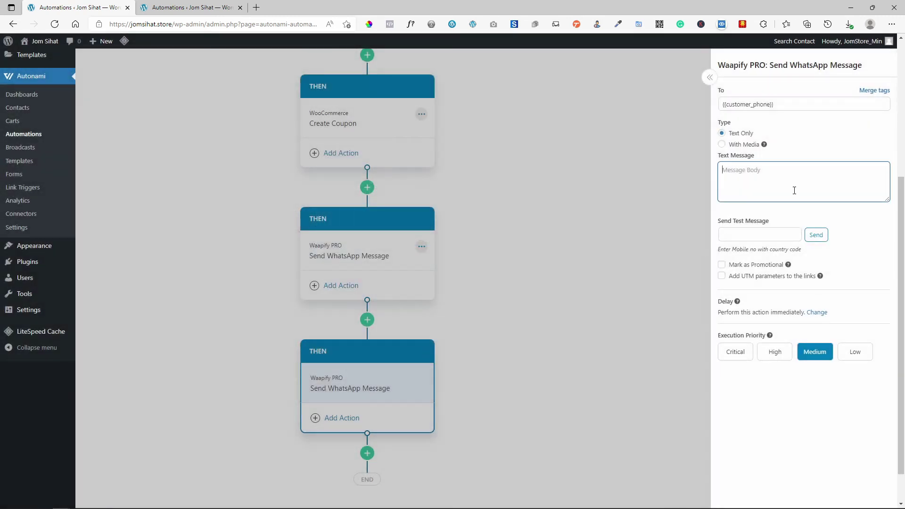
Set the new Send WhatsApp Message action to run after a delay of 3 days and close its settings
{"action": "triple_click", "coordinate": [790, 101]}
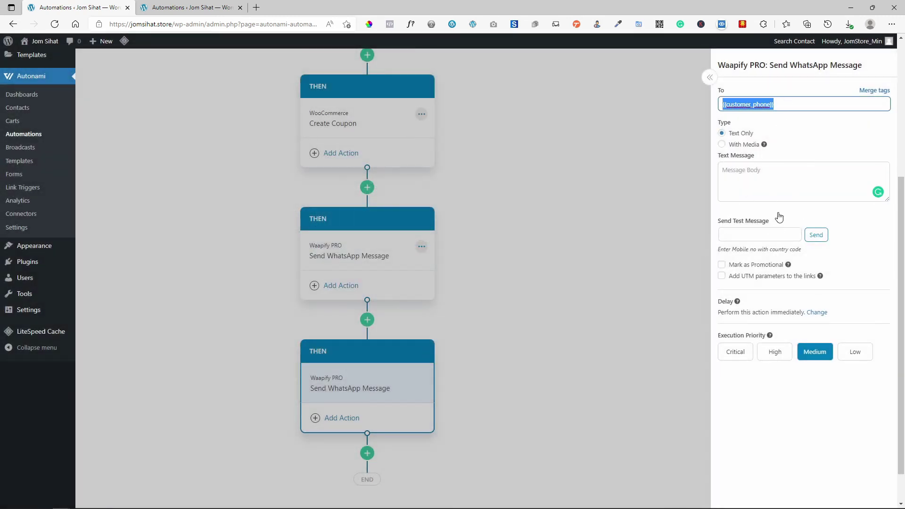
{"action": "left_click", "coordinate": [768, 189]}
{"action": "left_click", "coordinate": [817, 313]}
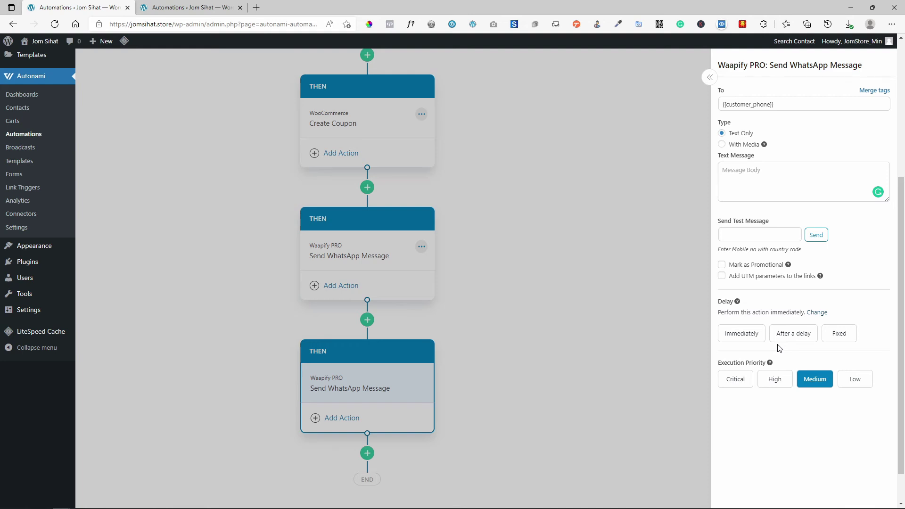
{"action": "left_click", "coordinate": [786, 330]}
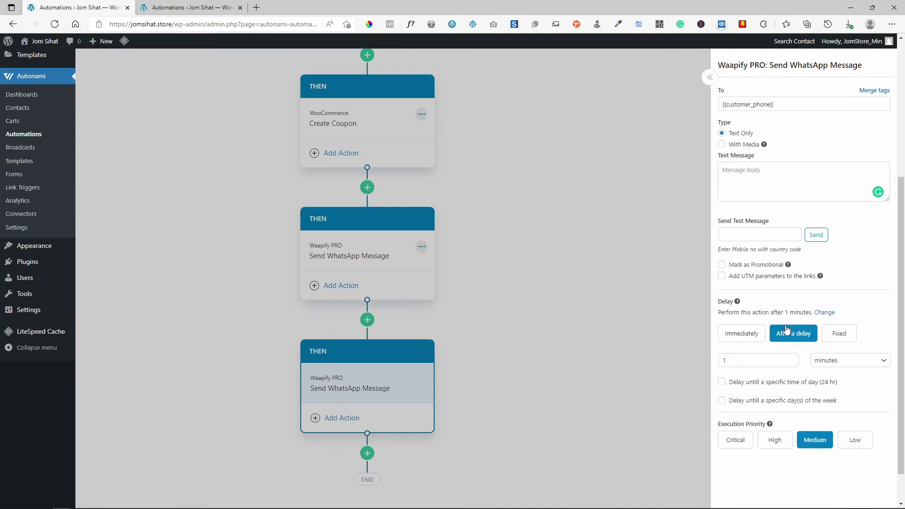
{"action": "left_click", "coordinate": [819, 363]}
{"action": "left_click", "coordinate": [823, 383]}
{"action": "left_click", "coordinate": [821, 364]}
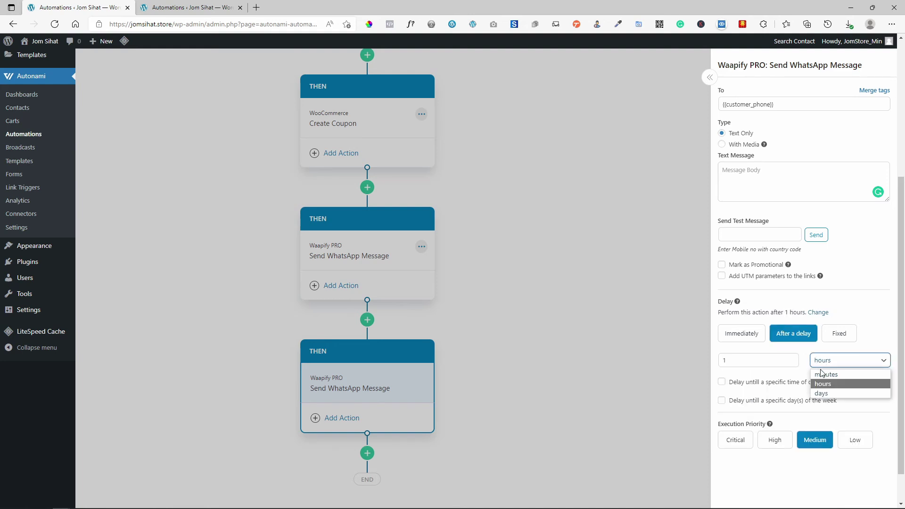
{"action": "left_click", "coordinate": [823, 393]}
{"action": "double_click", "coordinate": [725, 360]}
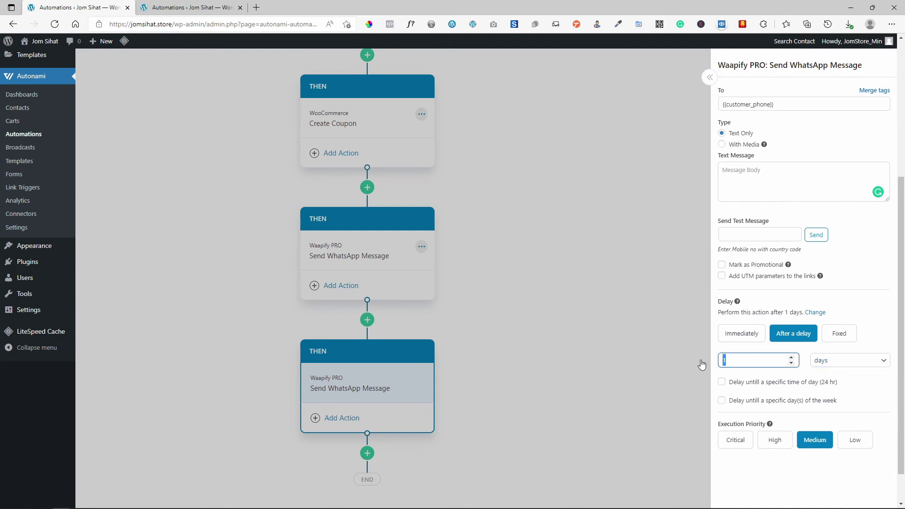
{"action": "type", "text": "3"}
{"action": "left_click", "coordinate": [648, 338]}
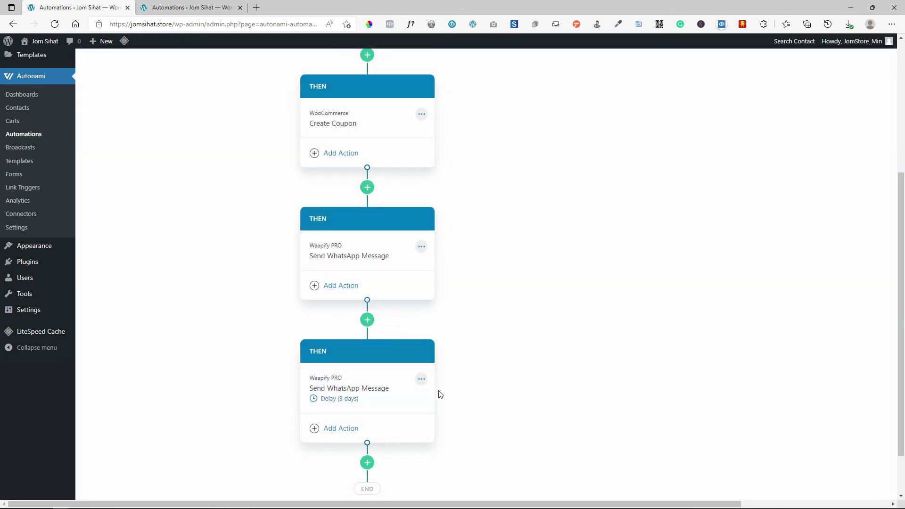
Add another direct action step at the end of the workflow
{"action": "scroll", "coordinate": [439, 394], "scroll_direction": "down", "scroll_amount": 1}
{"action": "left_click", "coordinate": [367, 404]}
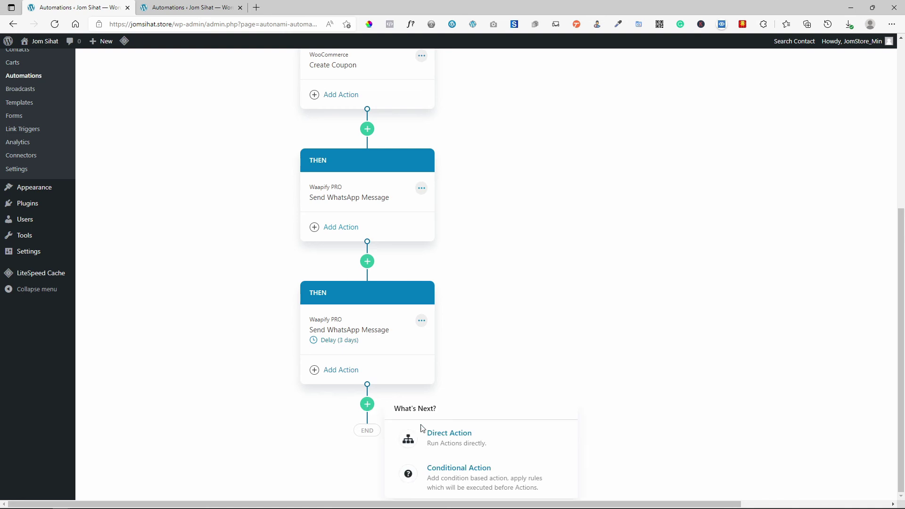
{"action": "left_click", "coordinate": [440, 437]}
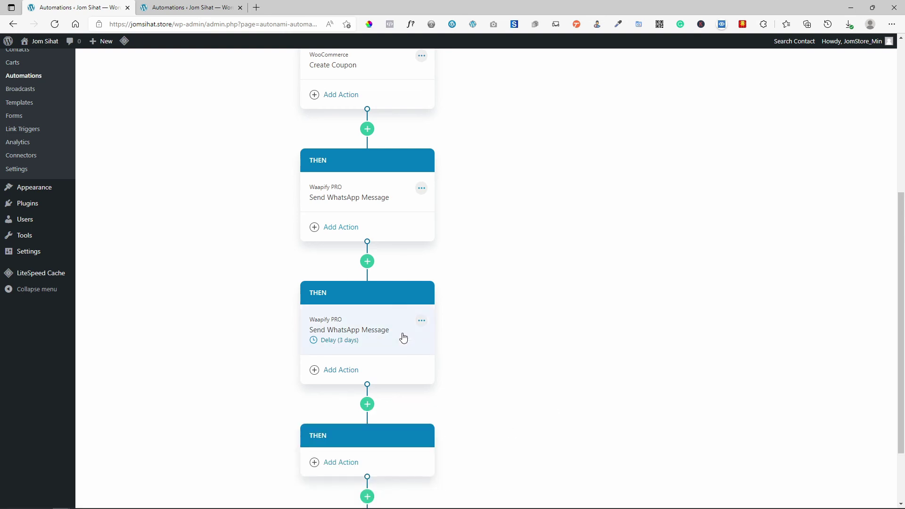
Remove the delayed Send WhatsApp Message action and delete the two empty steps at the end of the workflow
{"action": "left_click", "coordinate": [422, 321]}
{"action": "left_click", "coordinate": [458, 349]}
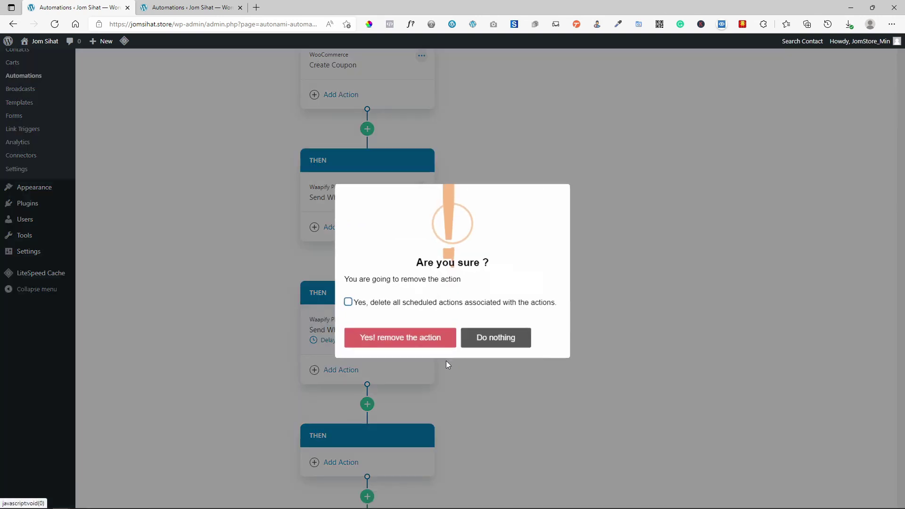
{"action": "left_click", "coordinate": [429, 341]}
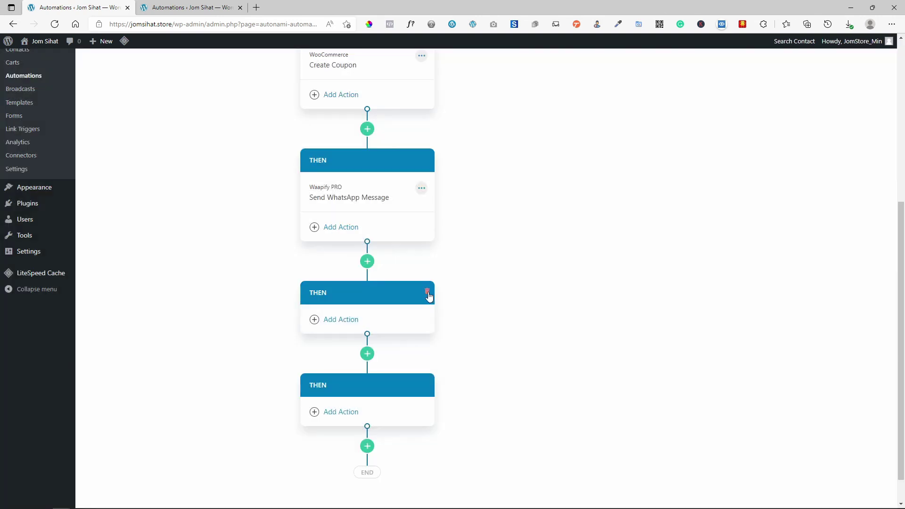
{"action": "left_click", "coordinate": [427, 293]}
{"action": "left_click", "coordinate": [431, 335]}
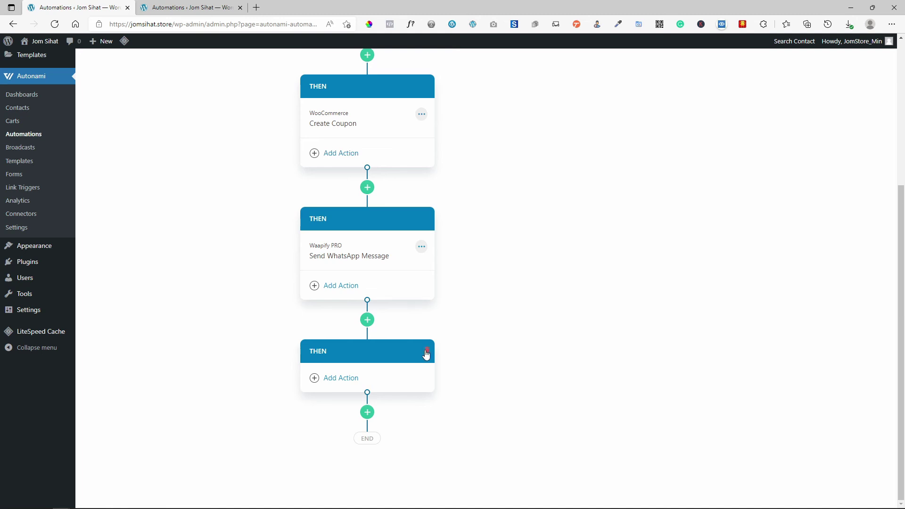
{"action": "left_click", "coordinate": [427, 350]}
{"action": "left_click", "coordinate": [430, 336]}
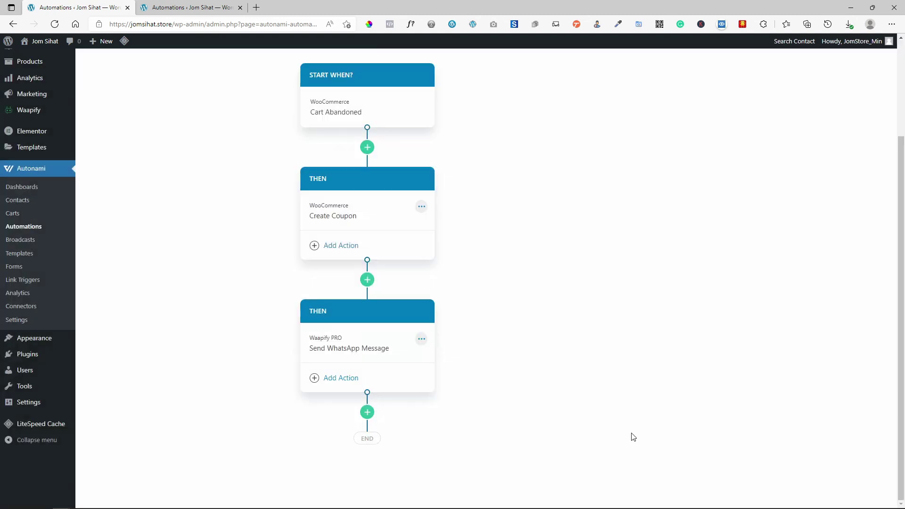
Go back to the list of all automations and examine the task counts of Auto WhatsApp Follow Up Cart Abandonment
{"action": "scroll", "coordinate": [633, 437], "scroll_direction": "up", "scroll_amount": 2}
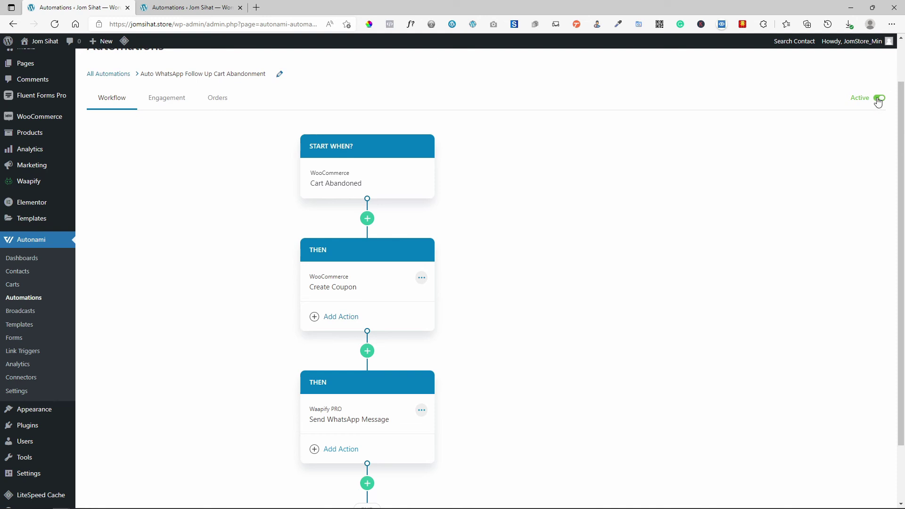
{"action": "left_click", "coordinate": [42, 298]}
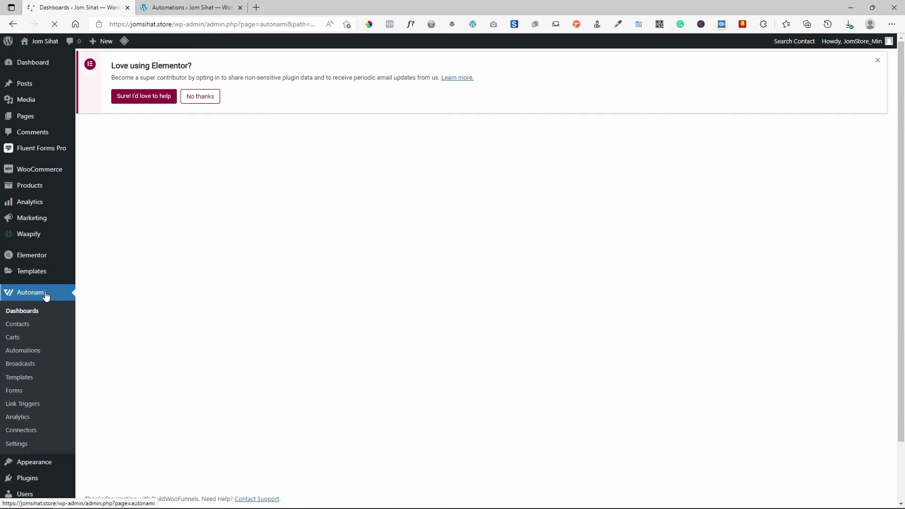
{"action": "scroll", "coordinate": [113, 272], "scroll_direction": "down", "scroll_amount": 2}
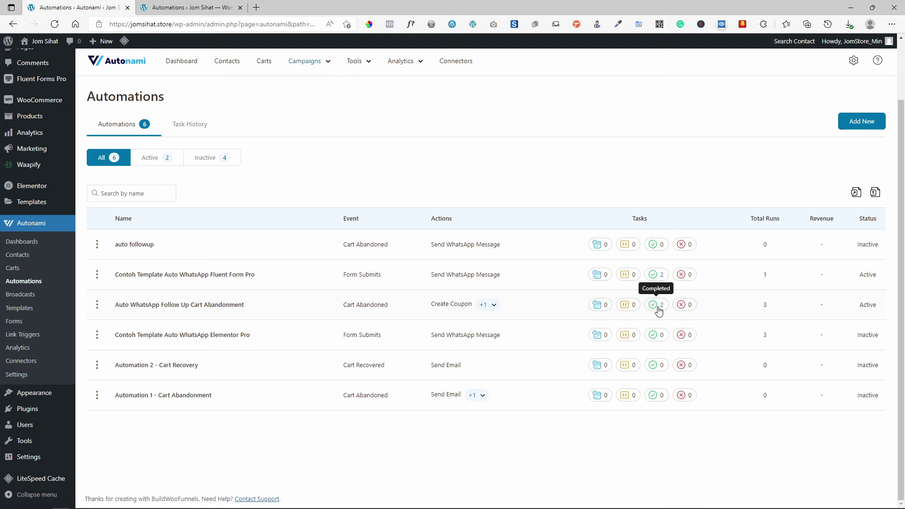
Look through the recoverable, recovered and lost carts, ending on the recoverable ones
{"action": "left_click", "coordinate": [265, 62]}
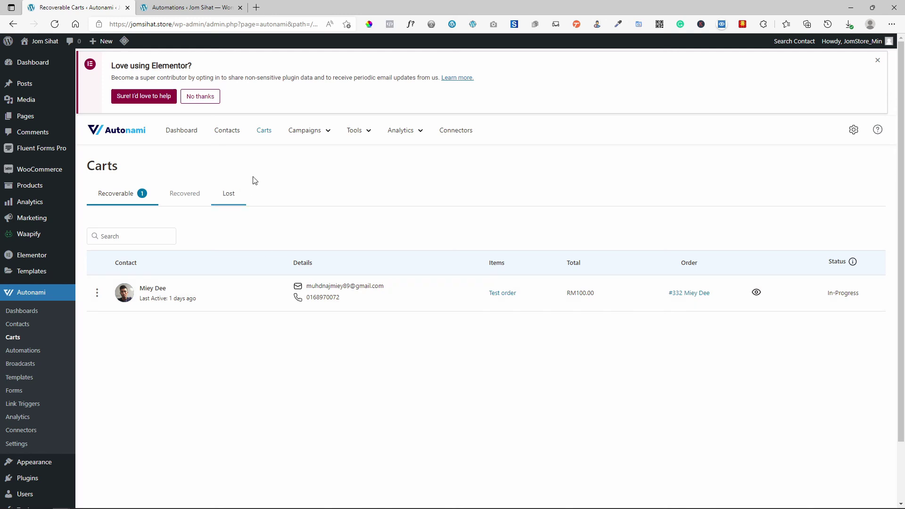
{"action": "left_click", "coordinate": [194, 195]}
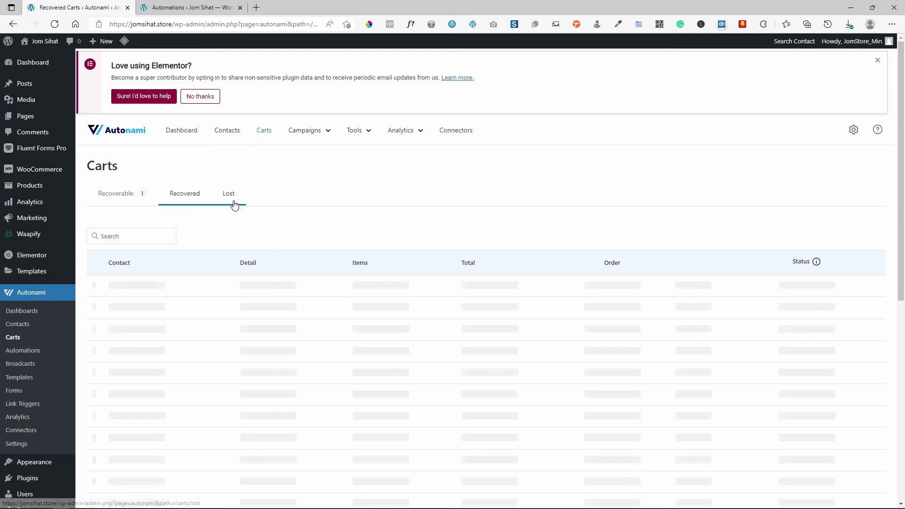
{"action": "left_click", "coordinate": [231, 202]}
{"action": "left_click", "coordinate": [190, 200]}
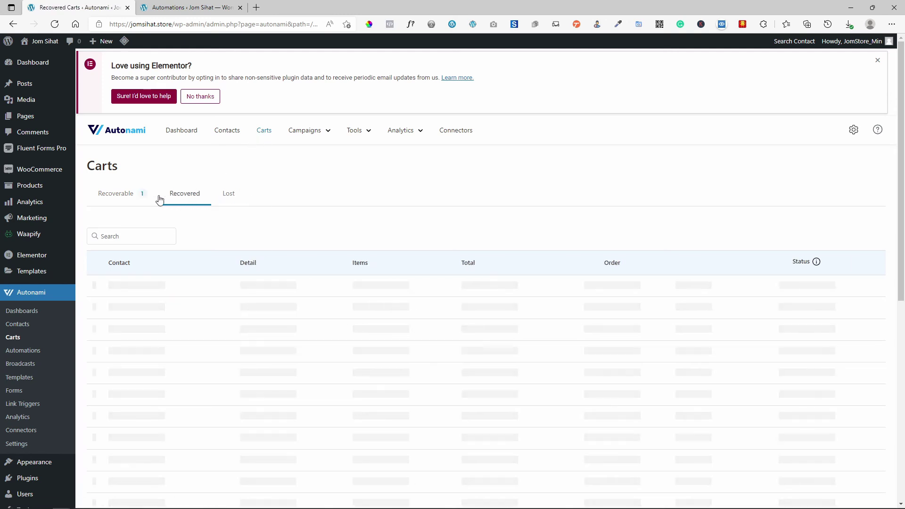
{"action": "left_click", "coordinate": [137, 196]}
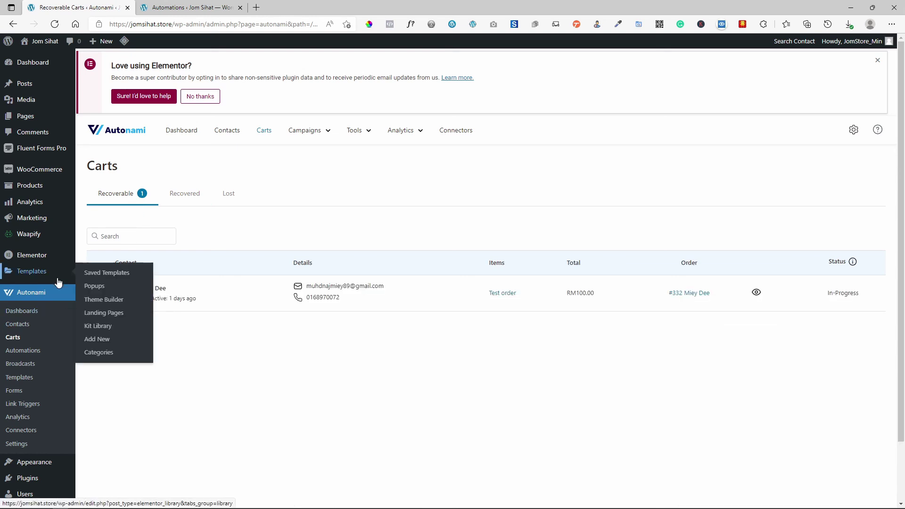
Examine the details of the completed Create Coupon and Send WhatsApp Message tasks of the Auto WhatsApp Follow Up Cart Abandonment automation
{"action": "left_click", "coordinate": [41, 354]}
{"action": "scroll", "coordinate": [441, 298], "scroll_direction": "down", "scroll_amount": 2}
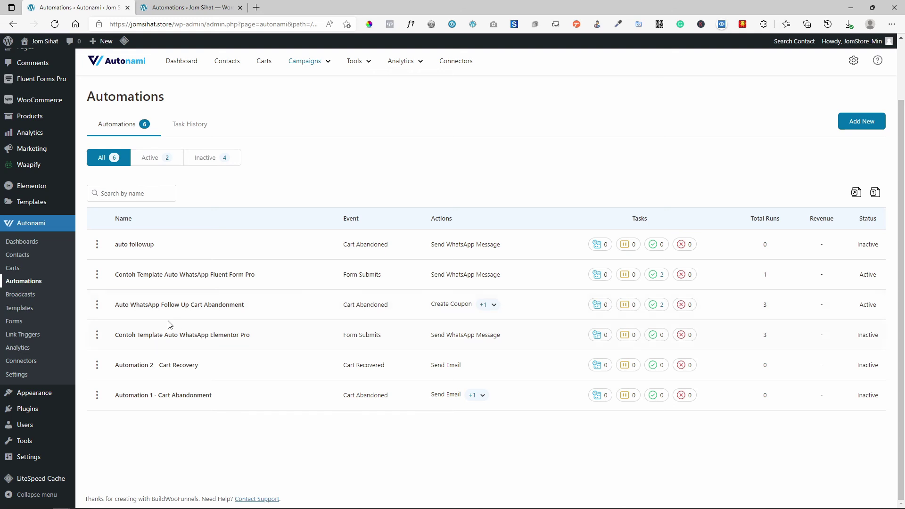
{"action": "left_click", "coordinate": [657, 305]}
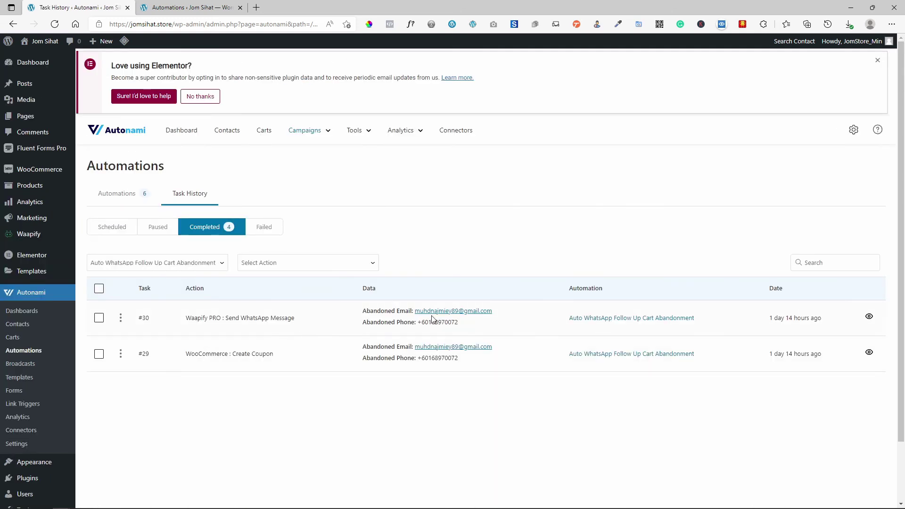
{"action": "left_click", "coordinate": [869, 352]}
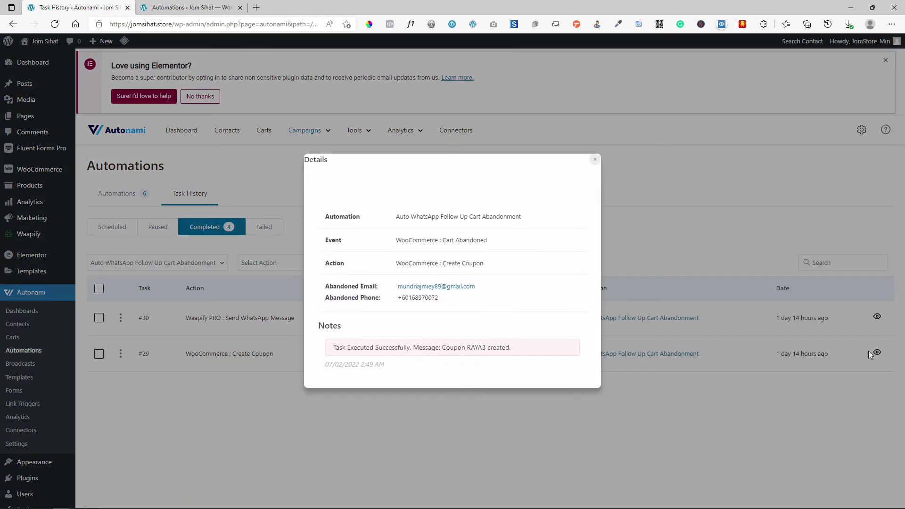
{"action": "left_click", "coordinate": [901, 413]}
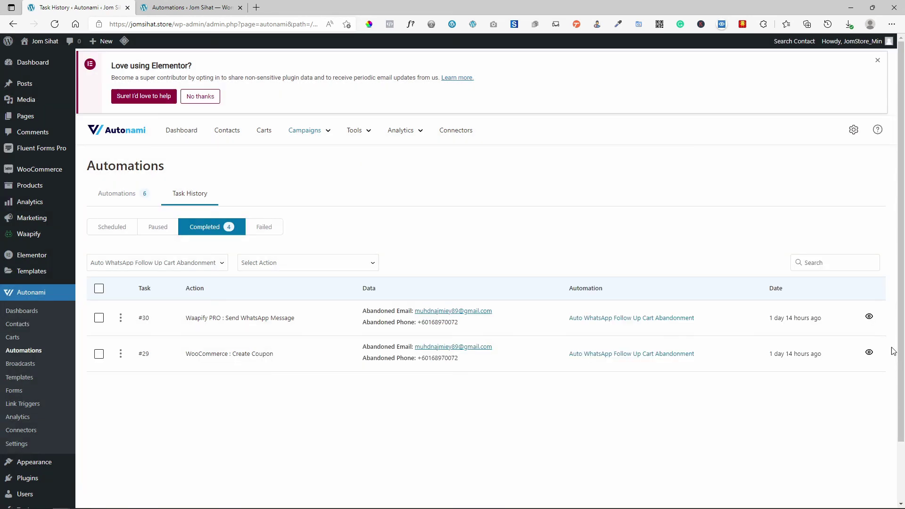
{"action": "left_click", "coordinate": [877, 316]}
{"action": "left_click_drag", "start_coordinate": [512, 325], "coordinate": [383, 283]}
{"action": "left_click", "coordinate": [644, 248]}
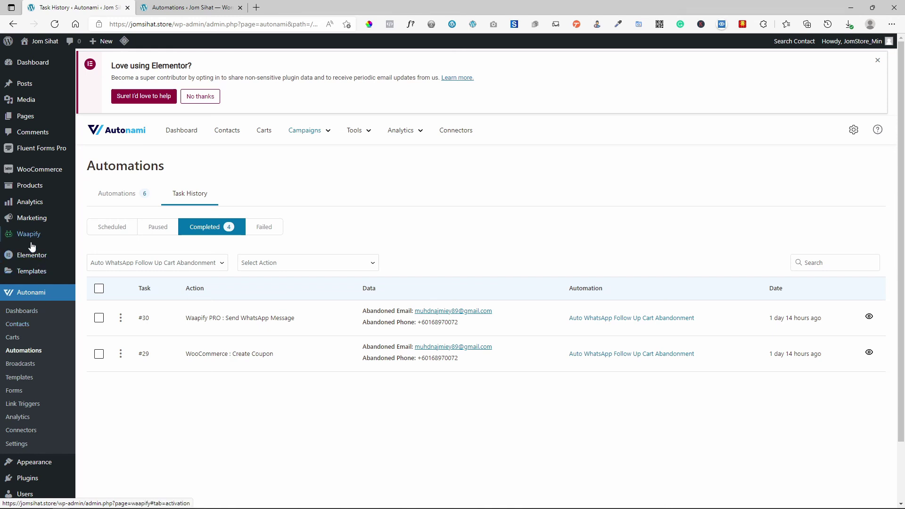
In Waapify's WooCommerce settings, try changing the wc-failed customer notification's order status to Pending payment
{"action": "mouse_move", "coordinate": [76, 264]}
{"action": "mouse_move", "coordinate": [46, 239]}
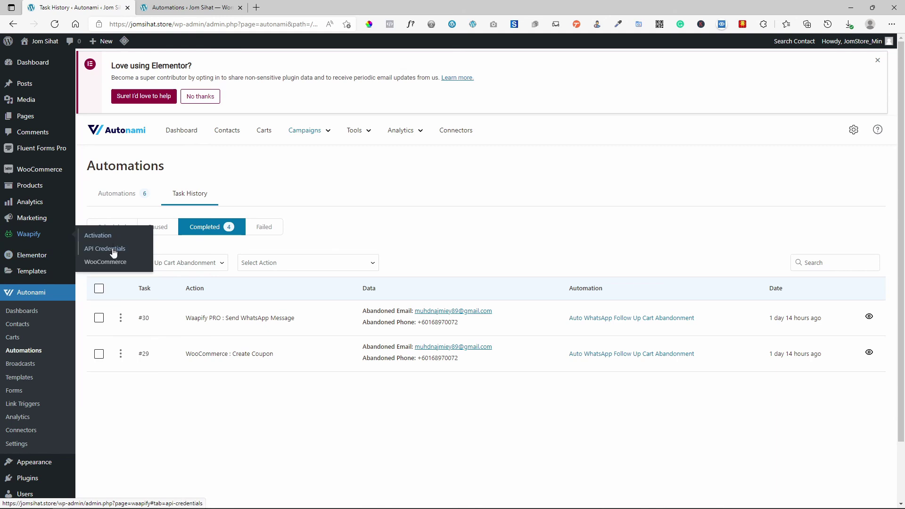
{"action": "left_click", "coordinate": [107, 263]}
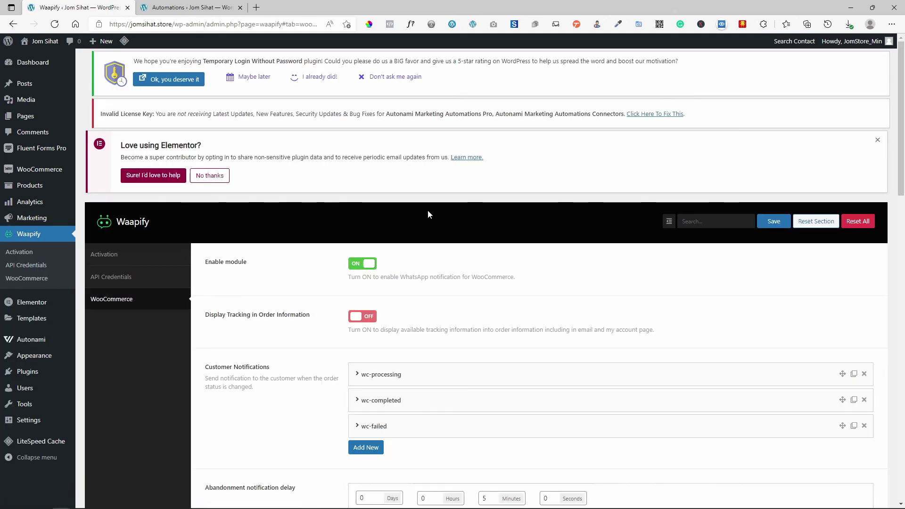
{"action": "scroll", "coordinate": [428, 210], "scroll_direction": "down", "scroll_amount": 5}
{"action": "left_click", "coordinate": [389, 213]}
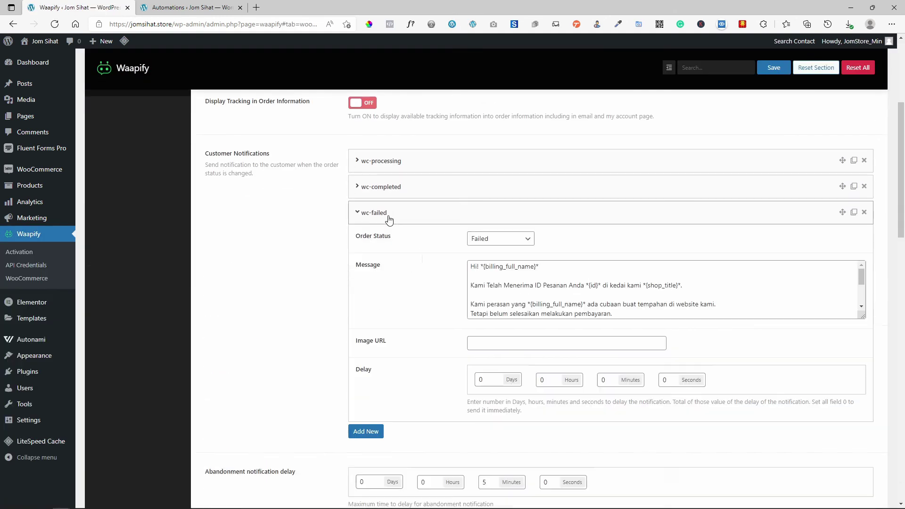
{"action": "left_click", "coordinate": [492, 244]}
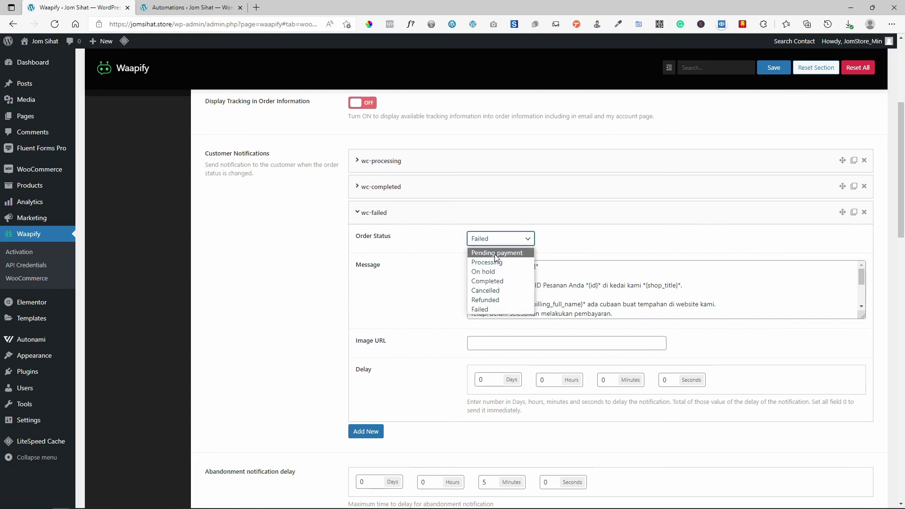
{"action": "left_click", "coordinate": [494, 252]}
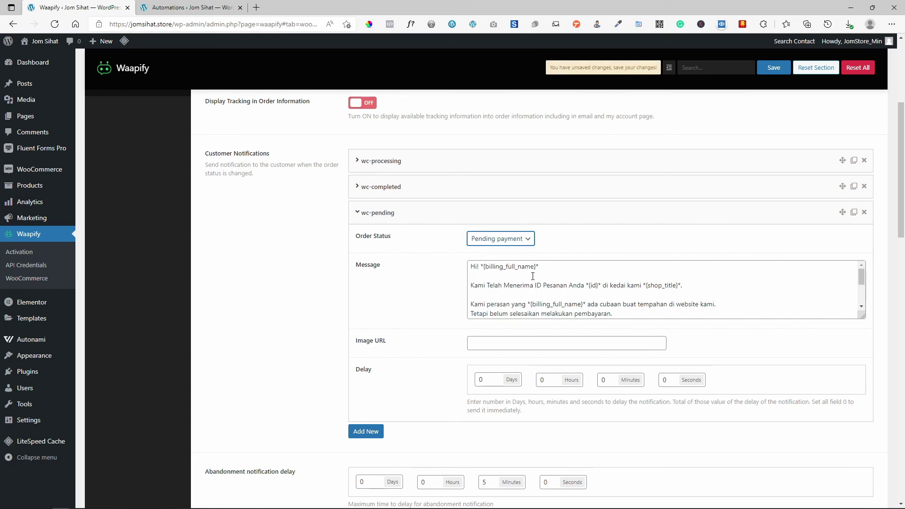
Review the pending-payment notification's message and the abandonment notification delay, and collapse the notification
{"action": "scroll", "coordinate": [533, 276], "scroll_direction": "down", "scroll_amount": 1}
{"action": "left_click", "coordinate": [486, 487]}
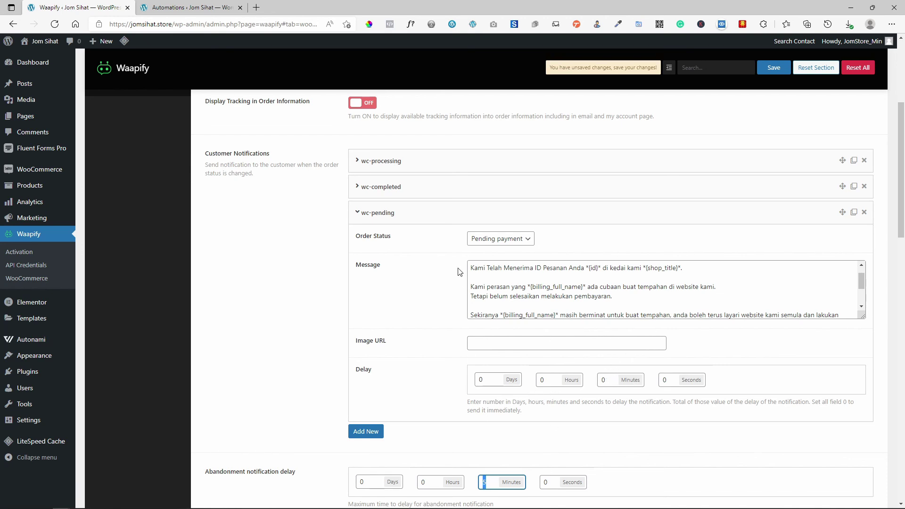
{"action": "left_click", "coordinate": [438, 223]}
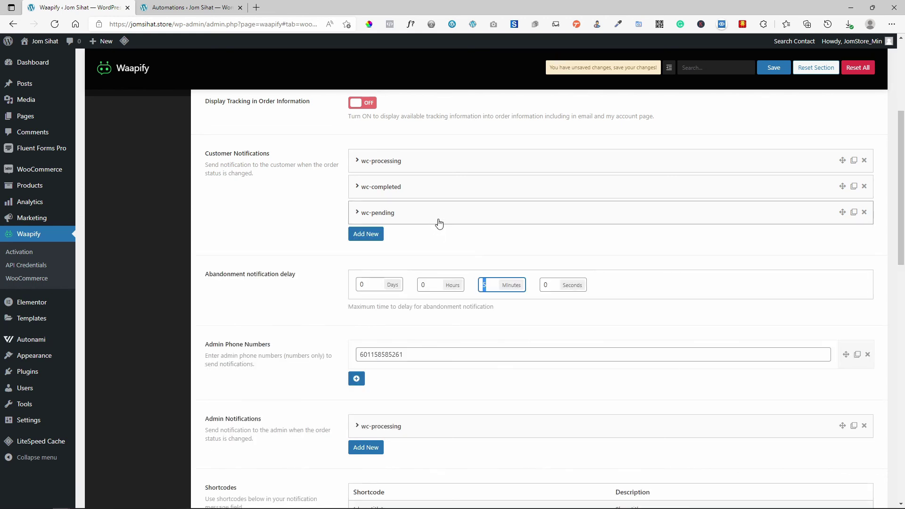
{"action": "scroll", "coordinate": [439, 223], "scroll_direction": "up", "scroll_amount": 3}
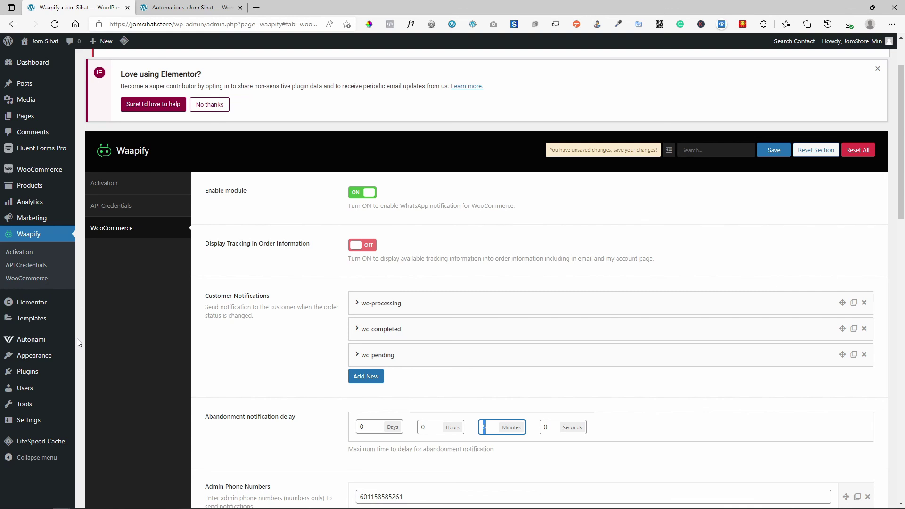
Leave the Waapify settings without saving and view the recoverable carts, followed by the Autonami automations list
{"action": "mouse_move", "coordinate": [71, 339]}
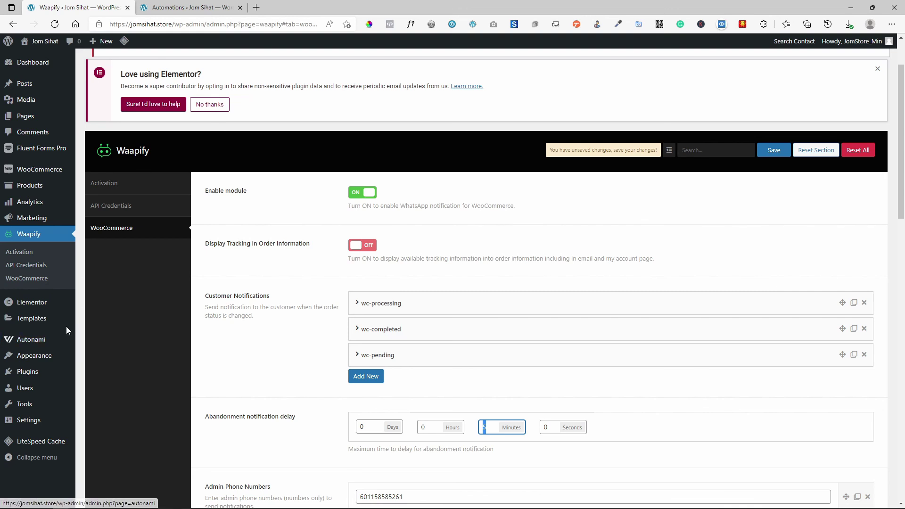
{"action": "mouse_move", "coordinate": [39, 344]}
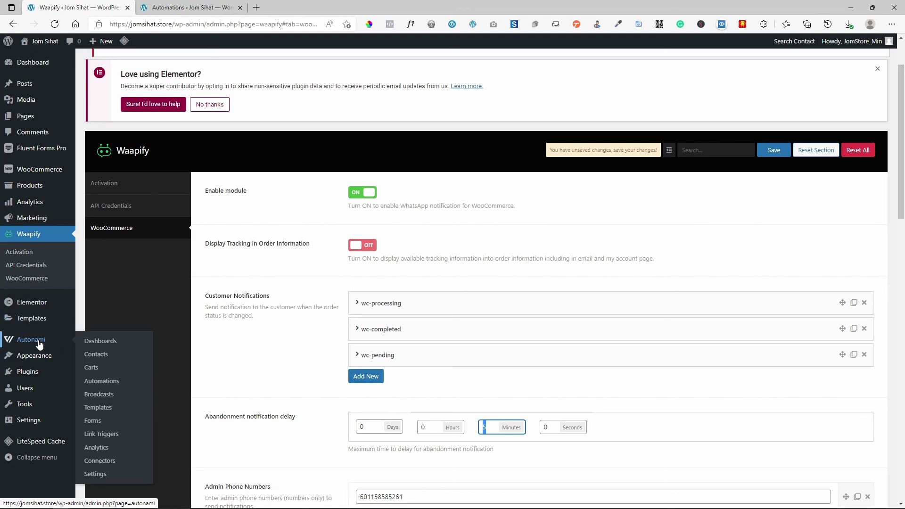
{"action": "left_click", "coordinate": [94, 369]}
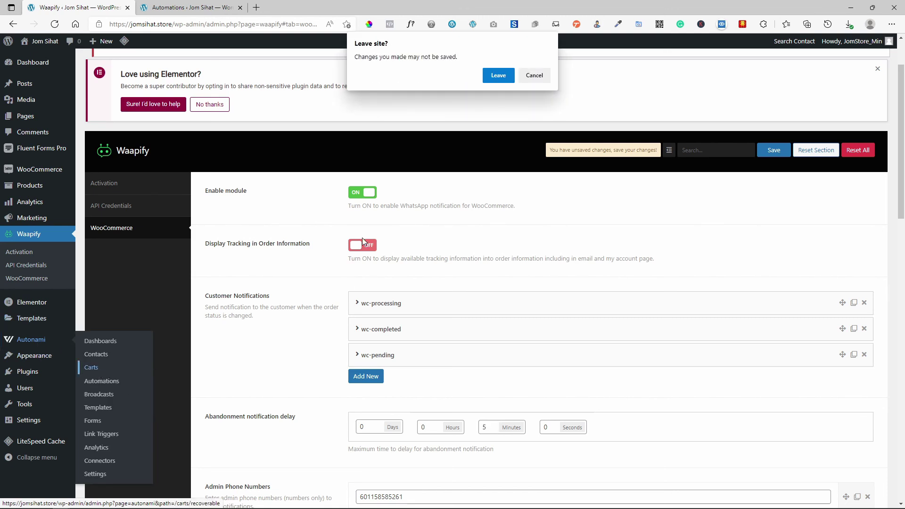
{"action": "left_click", "coordinate": [501, 76]}
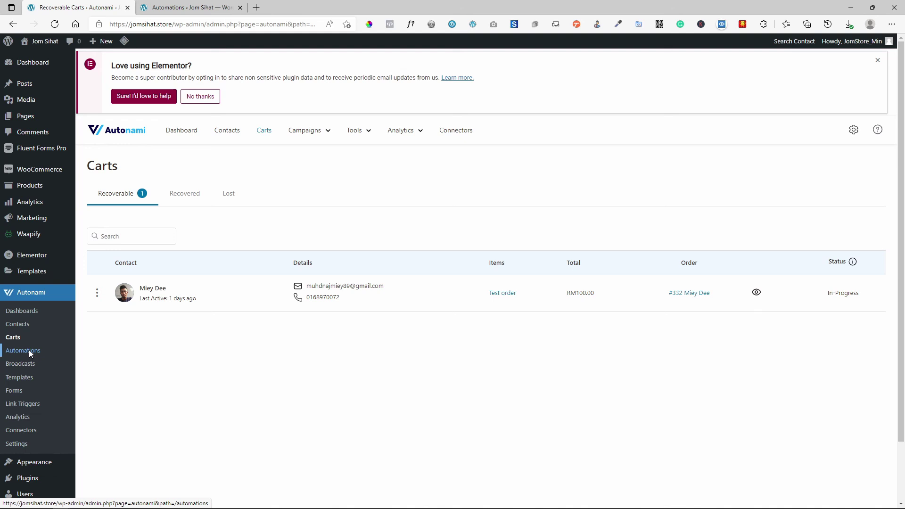
{"action": "left_click", "coordinate": [29, 352]}
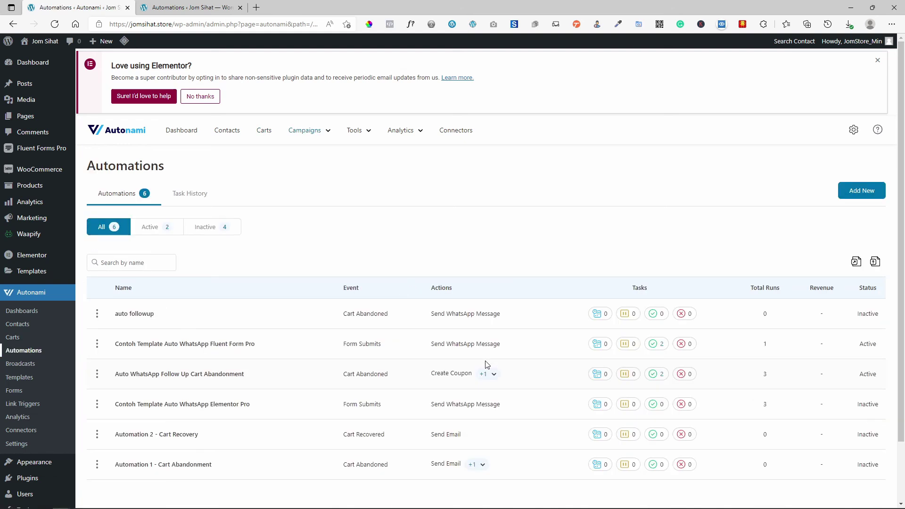